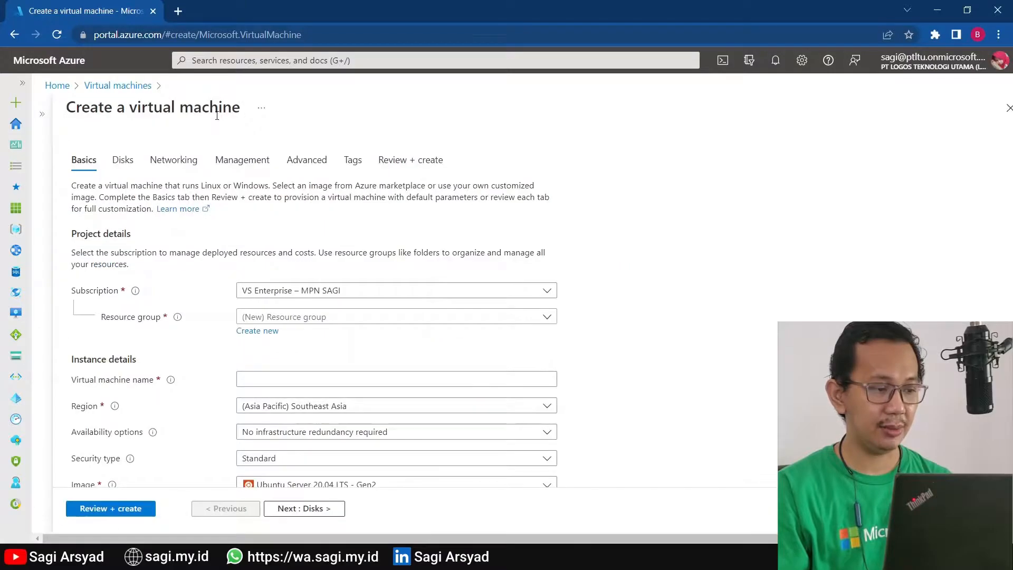
- Name the virtual machine UbuntuAzure in the instance details
{"action": "scroll", "coordinate": [285, 205], "scroll_direction": "down", "scroll_amount": 2}
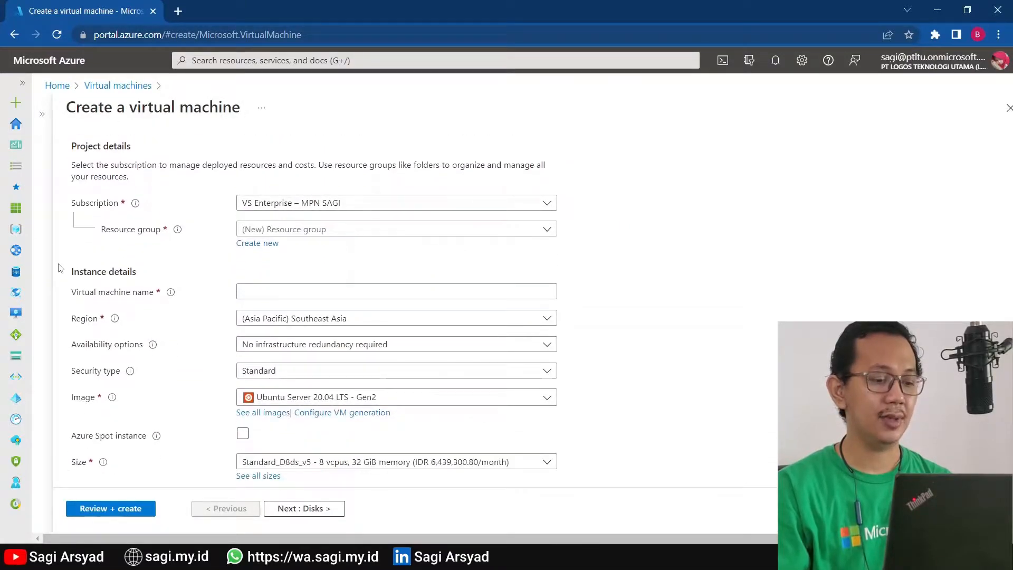
{"action": "left_click", "coordinate": [288, 287]}
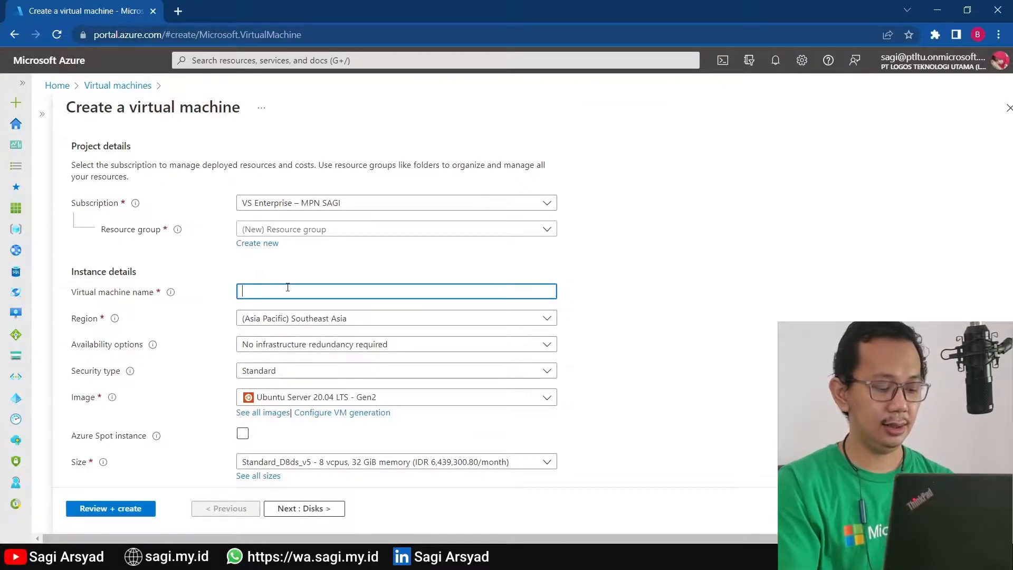
{"action": "type", "text": "Ubu"}
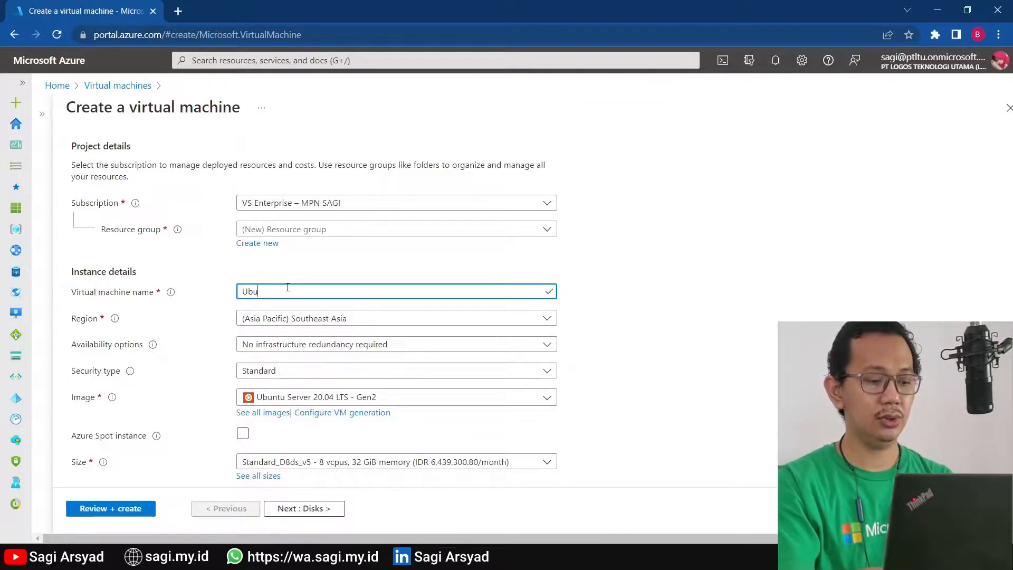
{"action": "type", "text": "ntuAzure"}
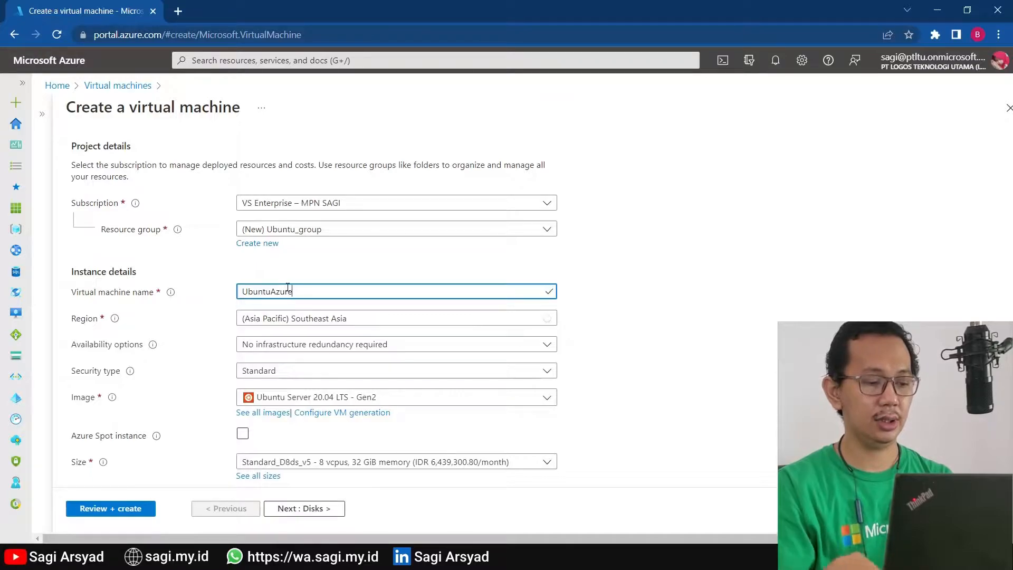
{"action": "left_click", "coordinate": [423, 210]}
- Browse the available regions, choose (Asia Pacific) Southeast Asia, and set the availability options to No infrastructure redundancy required
{"action": "scroll", "coordinate": [422, 210], "scroll_direction": "down", "scroll_amount": 2}
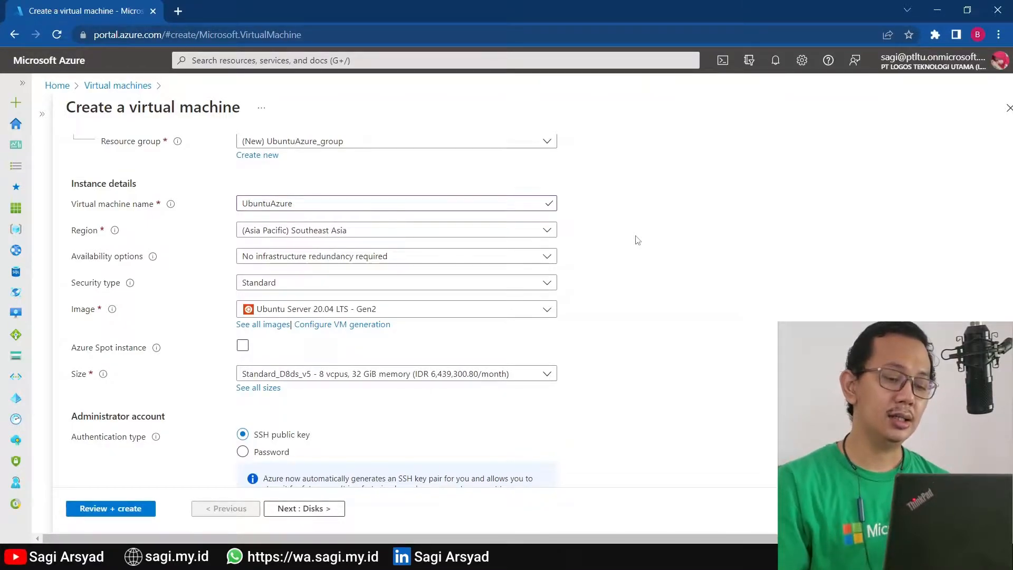
{"action": "left_click", "coordinate": [522, 236]}
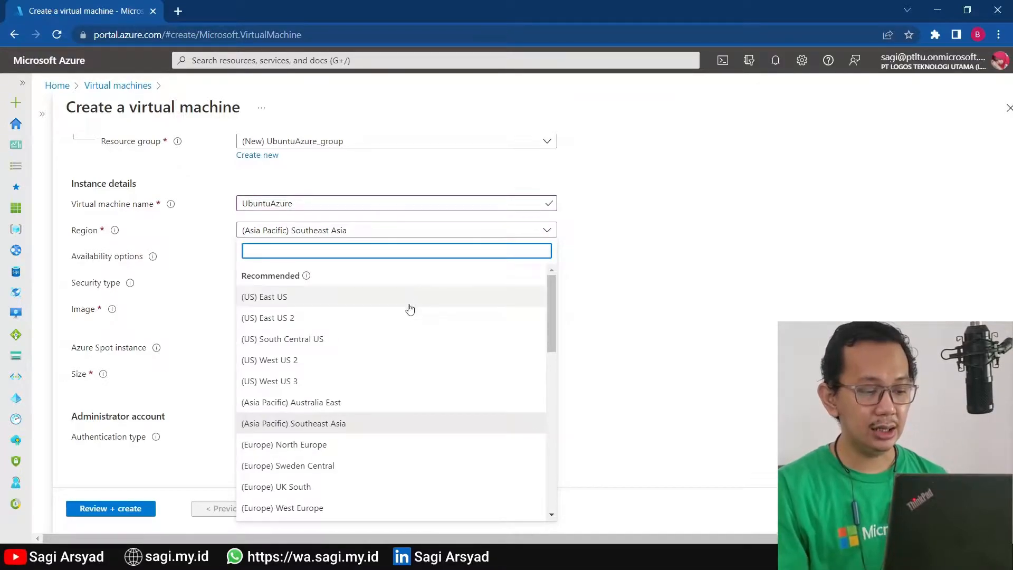
{"action": "scroll", "coordinate": [380, 359], "scroll_direction": "down", "scroll_amount": 3}
{"action": "scroll", "coordinate": [376, 315], "scroll_direction": "up", "scroll_amount": 2}
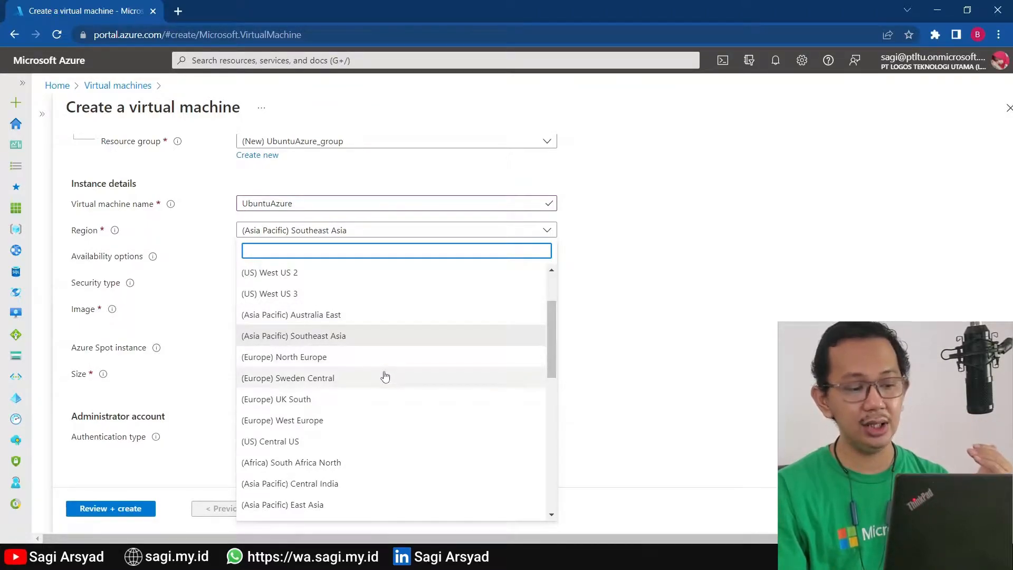
{"action": "scroll", "coordinate": [376, 397], "scroll_direction": "down", "scroll_amount": 8}
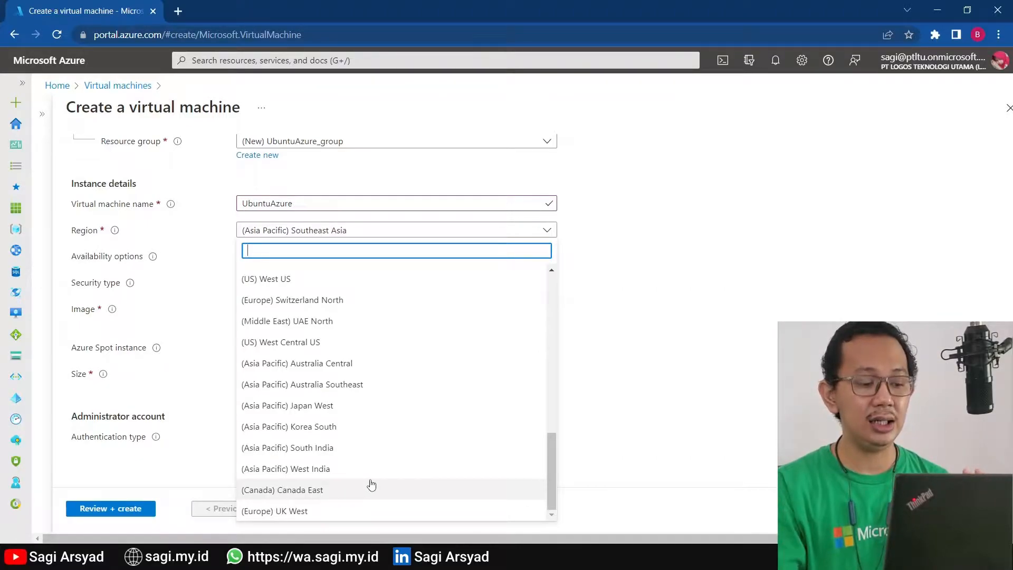
{"action": "scroll", "coordinate": [369, 483], "scroll_direction": "up", "scroll_amount": 3}
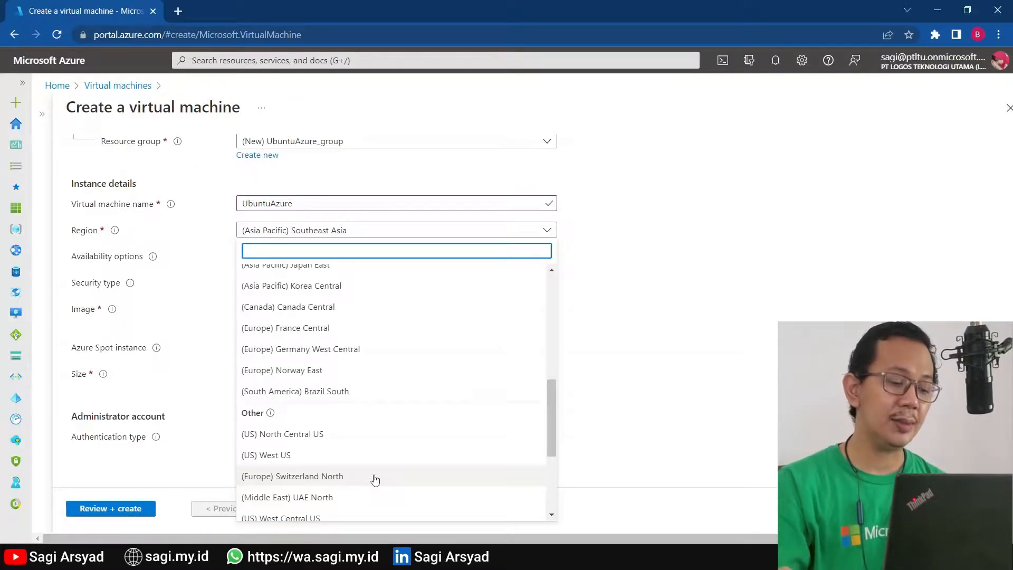
{"action": "scroll", "coordinate": [382, 446], "scroll_direction": "up", "scroll_amount": 4}
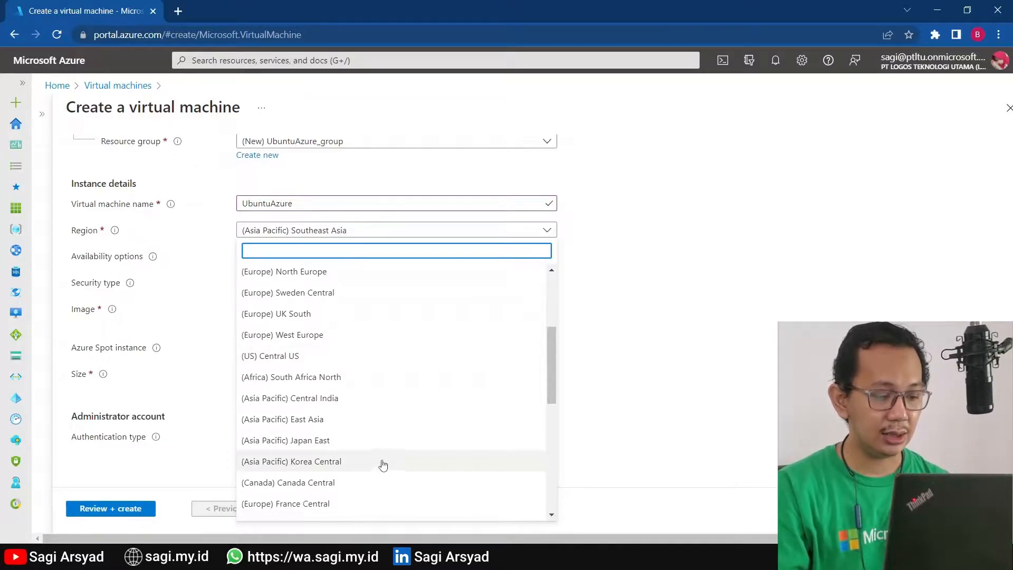
{"action": "scroll", "coordinate": [382, 465], "scroll_direction": "down", "scroll_amount": 4}
{"action": "scroll", "coordinate": [388, 433], "scroll_direction": "down", "scroll_amount": 4}
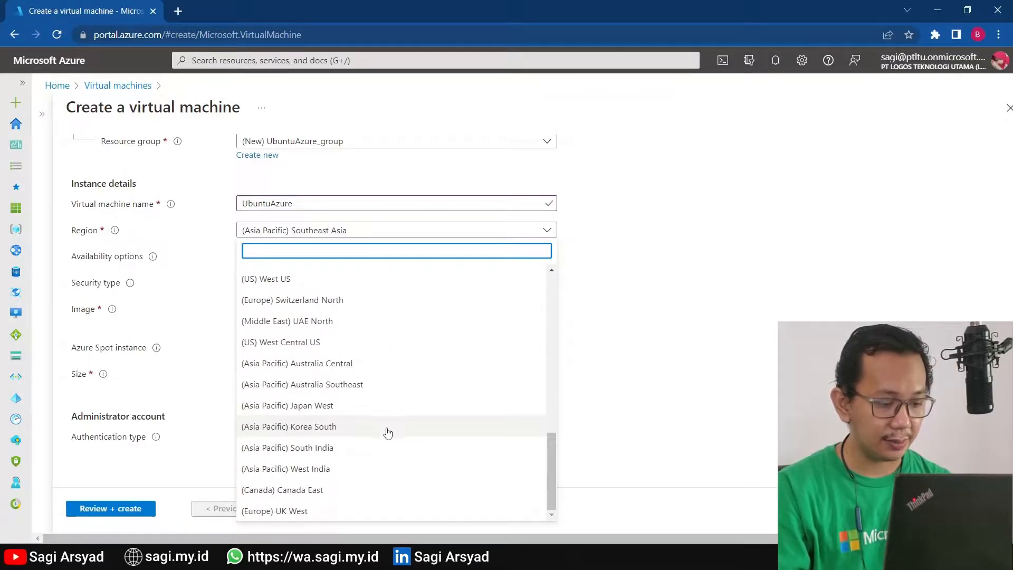
{"action": "scroll", "coordinate": [388, 403], "scroll_direction": "up", "scroll_amount": 10}
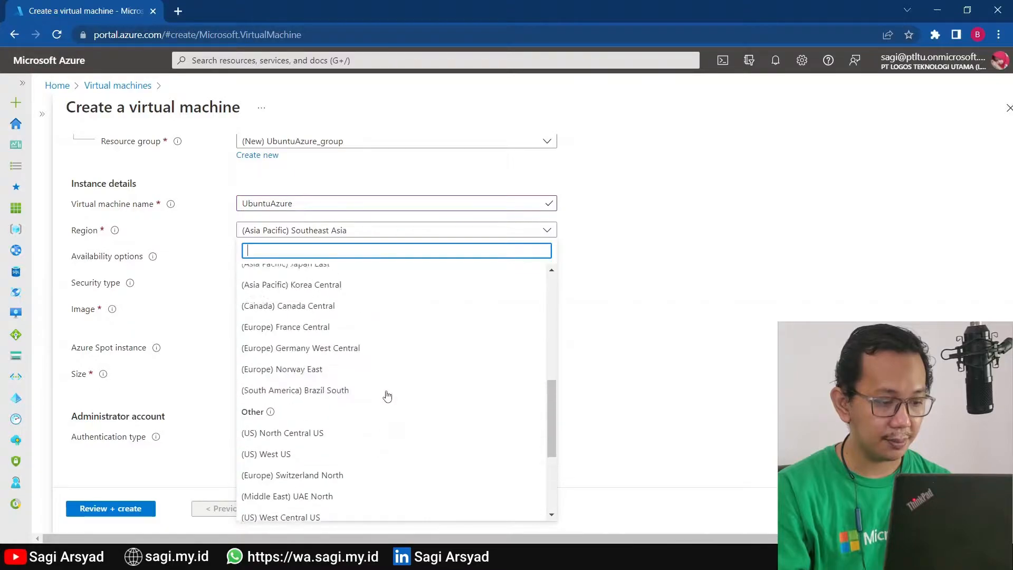
{"action": "left_click", "coordinate": [384, 340]}
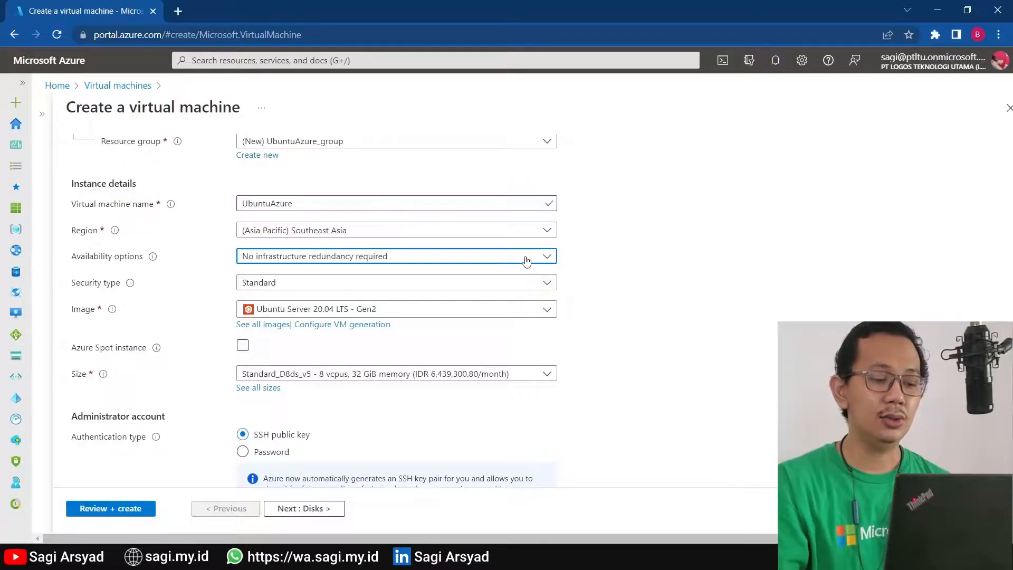
{"action": "left_click", "coordinate": [526, 258]}
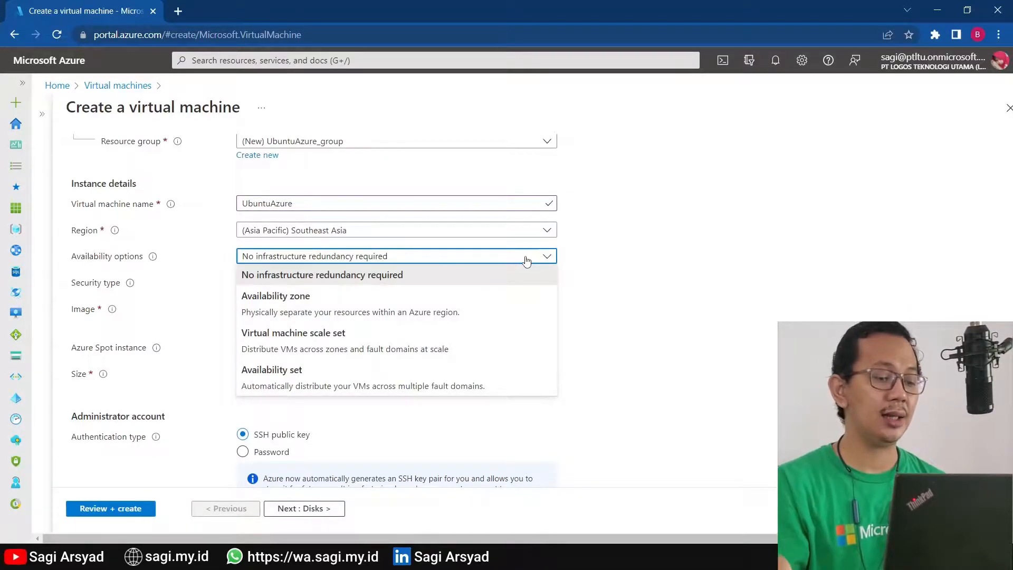
{"action": "left_click", "coordinate": [469, 273]}
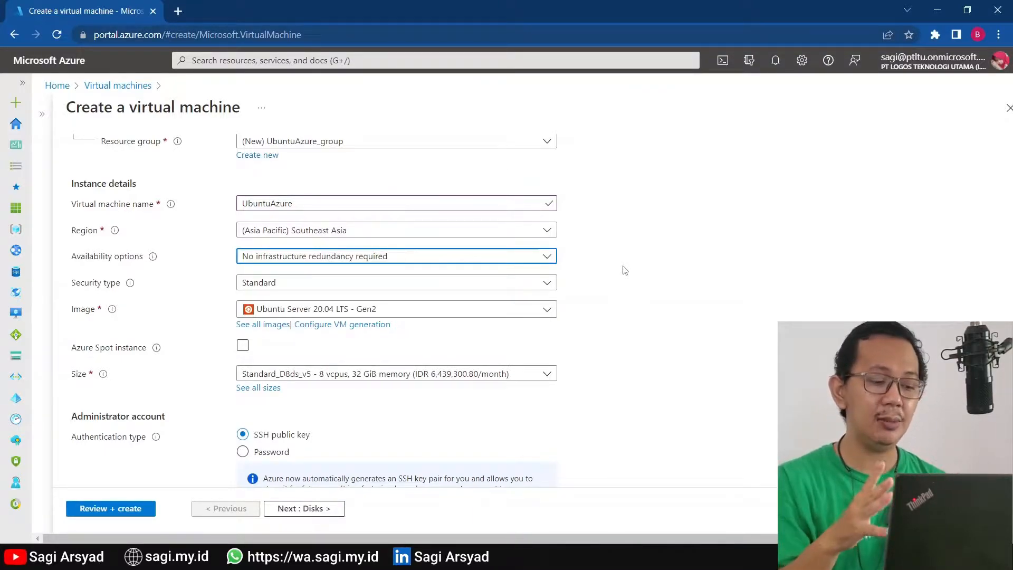
- Open the full image catalogue for the virtual machine and search the Marketplace for ubuntu
{"action": "left_click", "coordinate": [262, 324]}
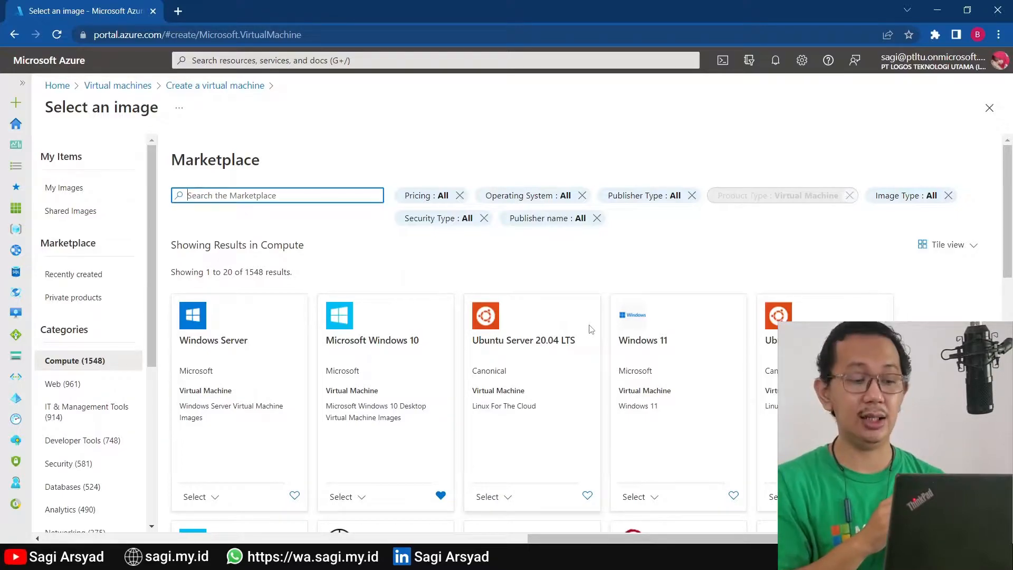
{"action": "scroll", "coordinate": [591, 329], "scroll_direction": "down", "scroll_amount": 5}
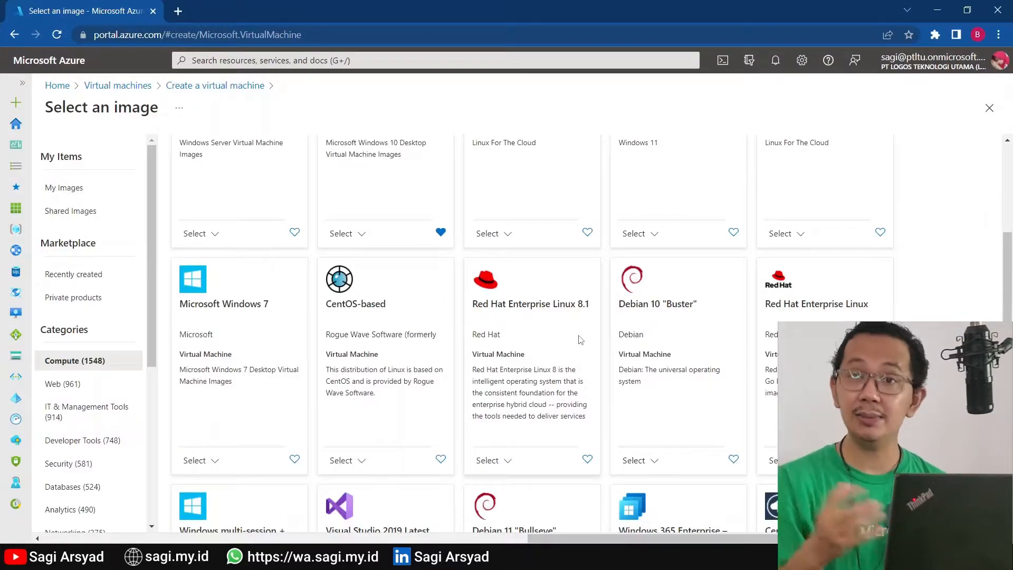
{"action": "scroll", "coordinate": [549, 312], "scroll_direction": "up", "scroll_amount": 5}
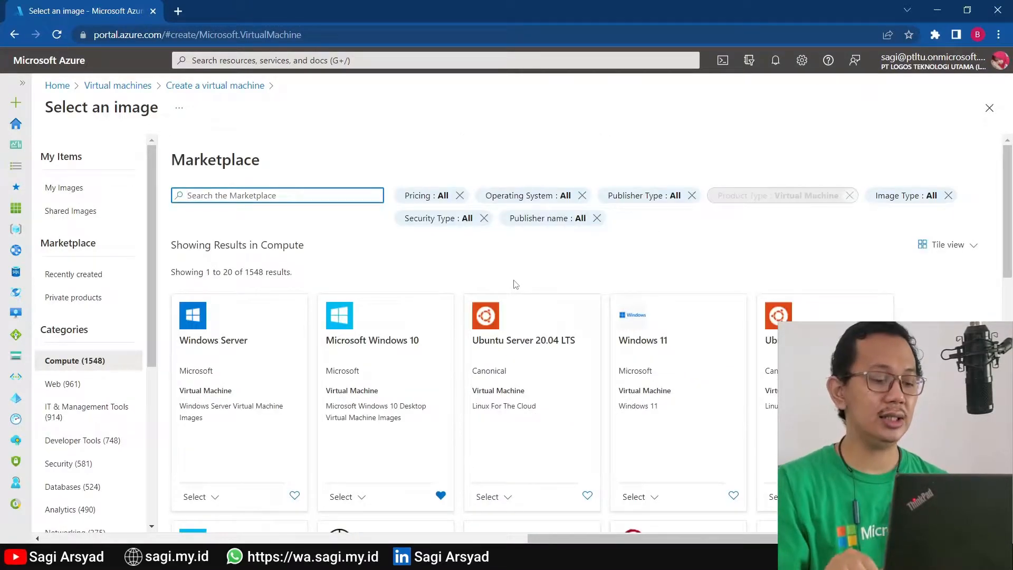
{"action": "type", "text": "u"}
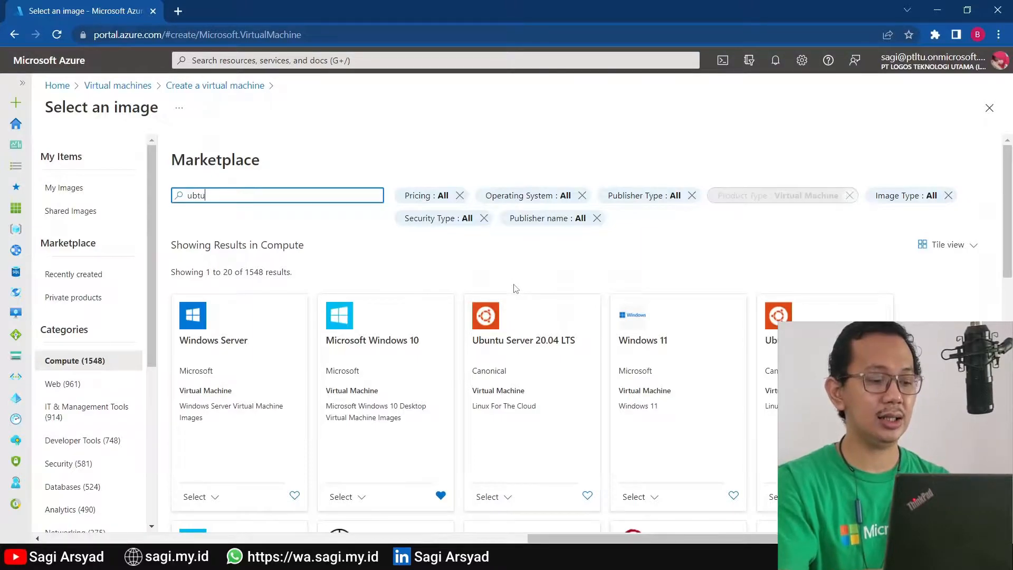
{"action": "type", "text": "buntu"}
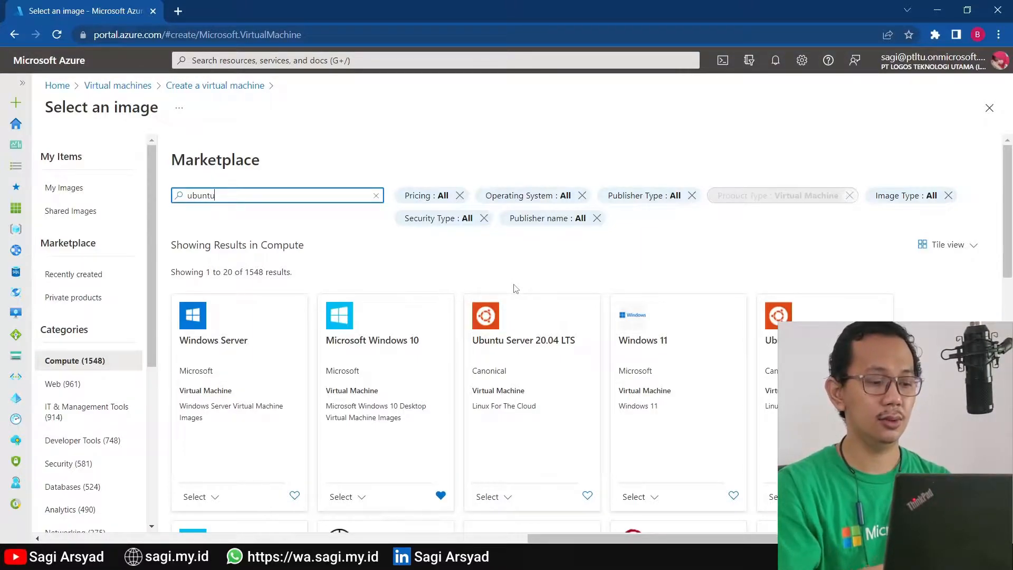
{"action": "key", "text": "Return"}
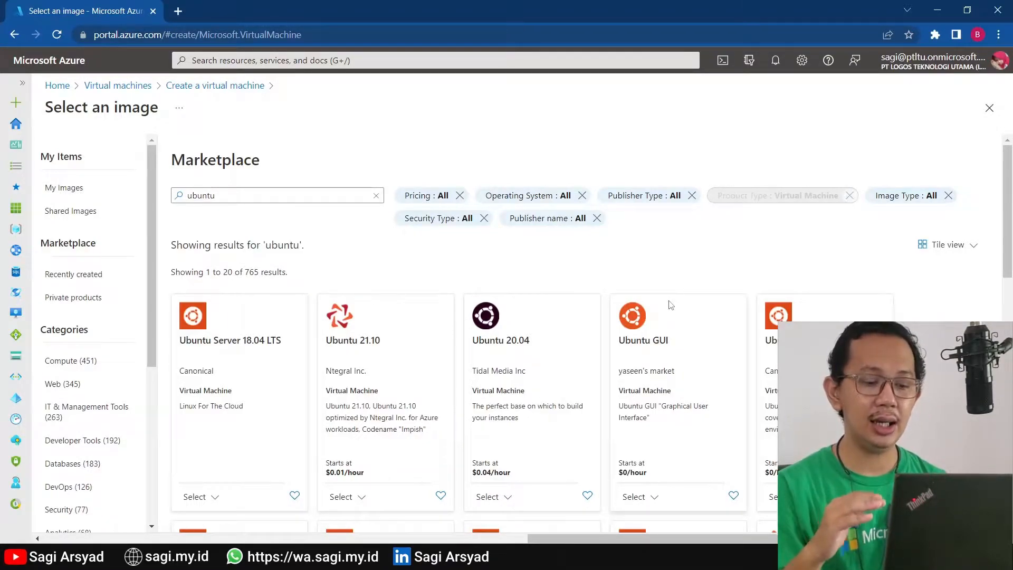
- Choose Canonical's Ubuntu Server 20.04 LTS - x64 Gen 2 as the virtual machine image
{"action": "scroll", "coordinate": [670, 305], "scroll_direction": "down", "scroll_amount": 3}
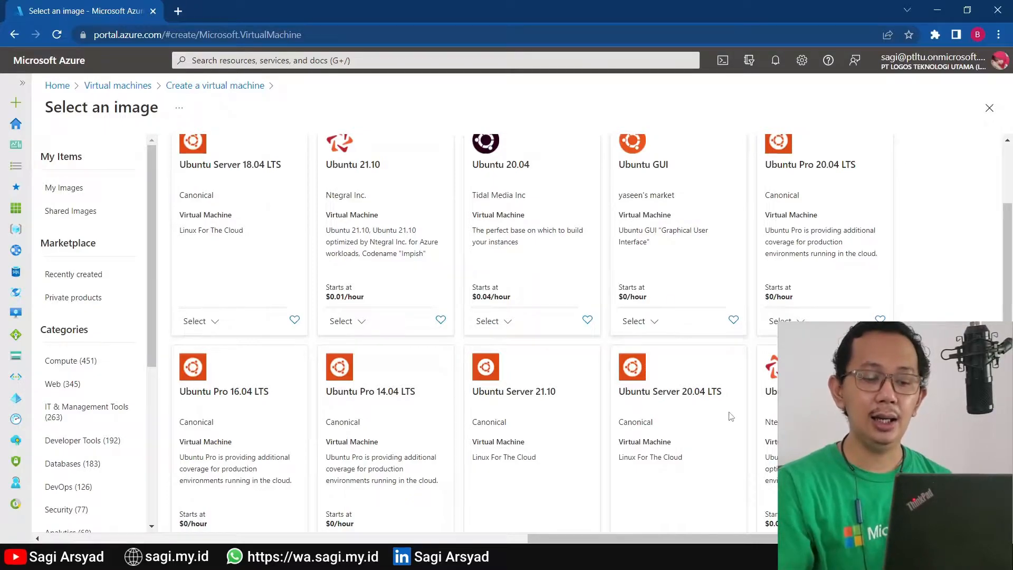
{"action": "scroll", "coordinate": [730, 414], "scroll_direction": "down", "scroll_amount": 7}
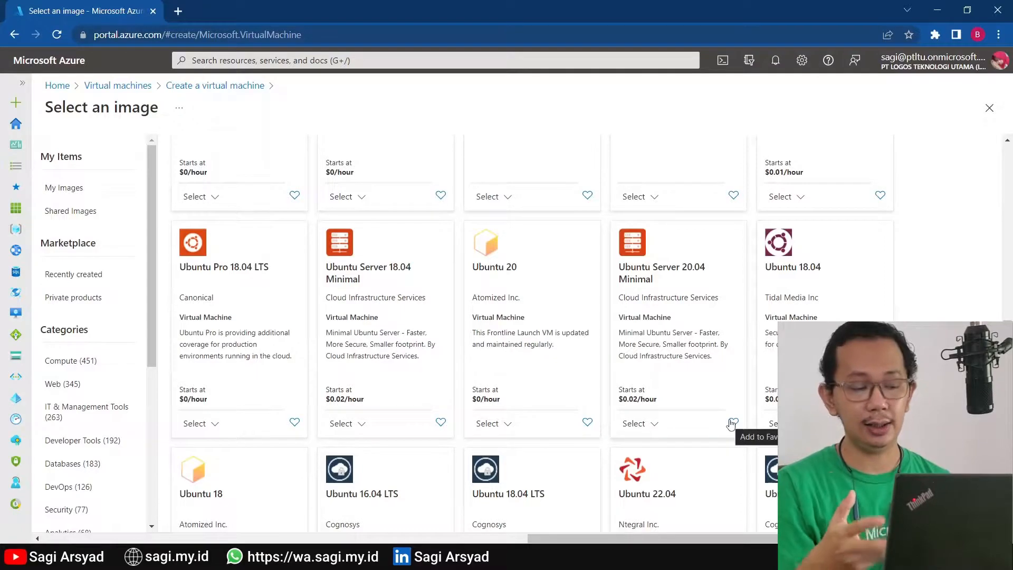
{"action": "scroll", "coordinate": [732, 424], "scroll_direction": "up", "scroll_amount": 5}
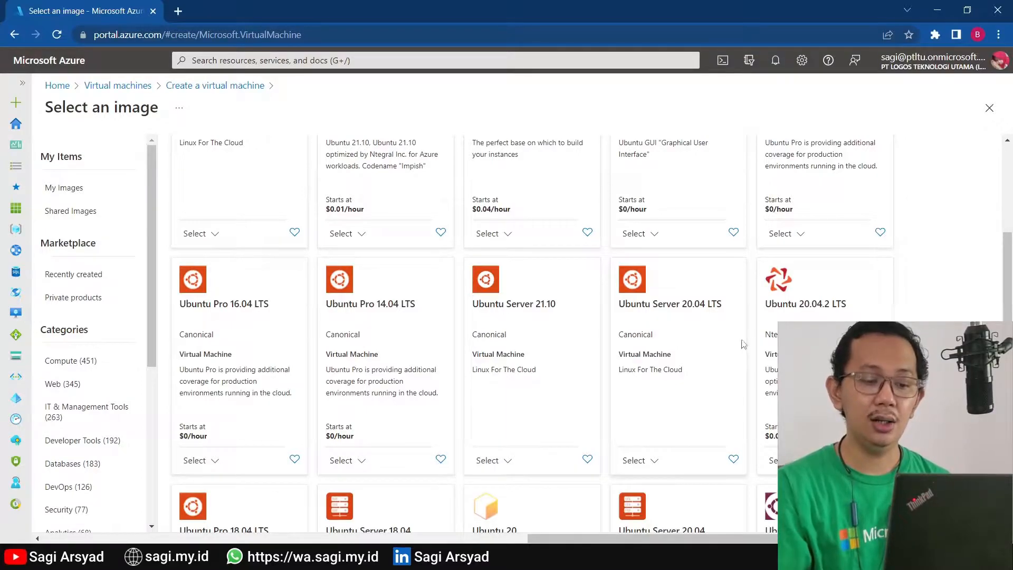
{"action": "left_click", "coordinate": [655, 470]}
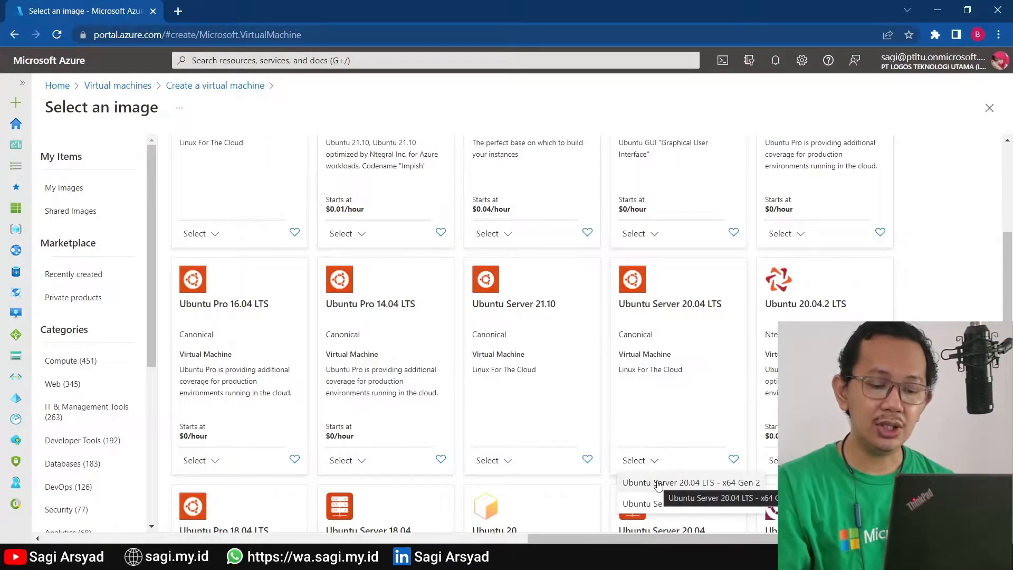
{"action": "left_click", "coordinate": [658, 483]}
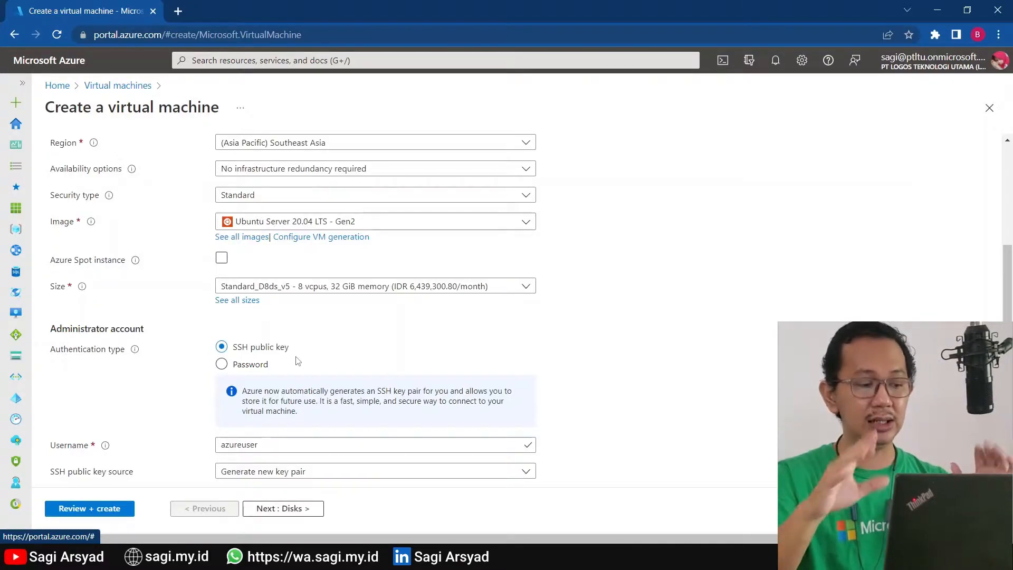
- Open the full list of VM sizes, review it, and collapse the Most used by Azure users group
{"action": "left_click", "coordinate": [245, 300]}
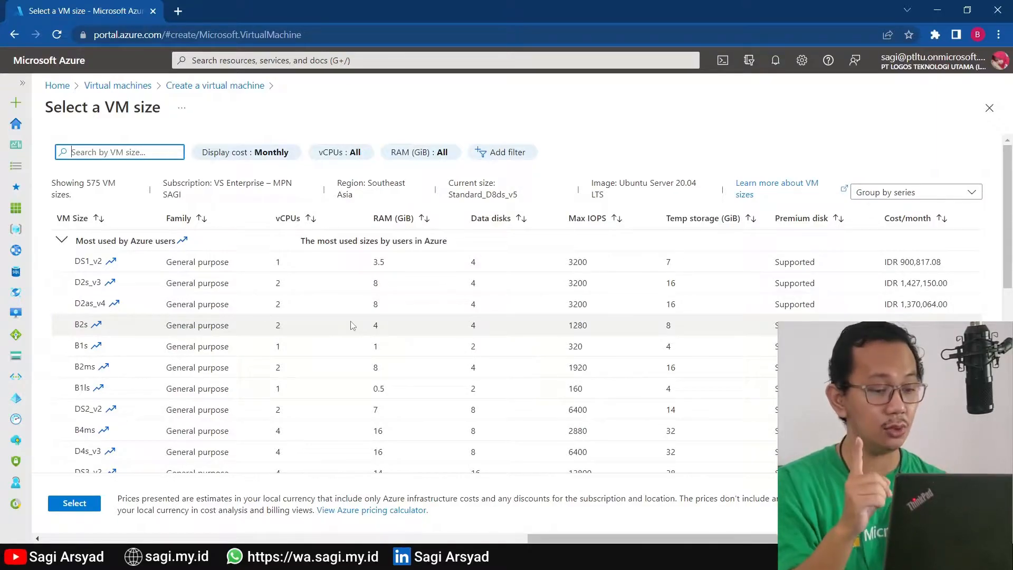
{"action": "scroll", "coordinate": [343, 323], "scroll_direction": "down", "scroll_amount": 10}
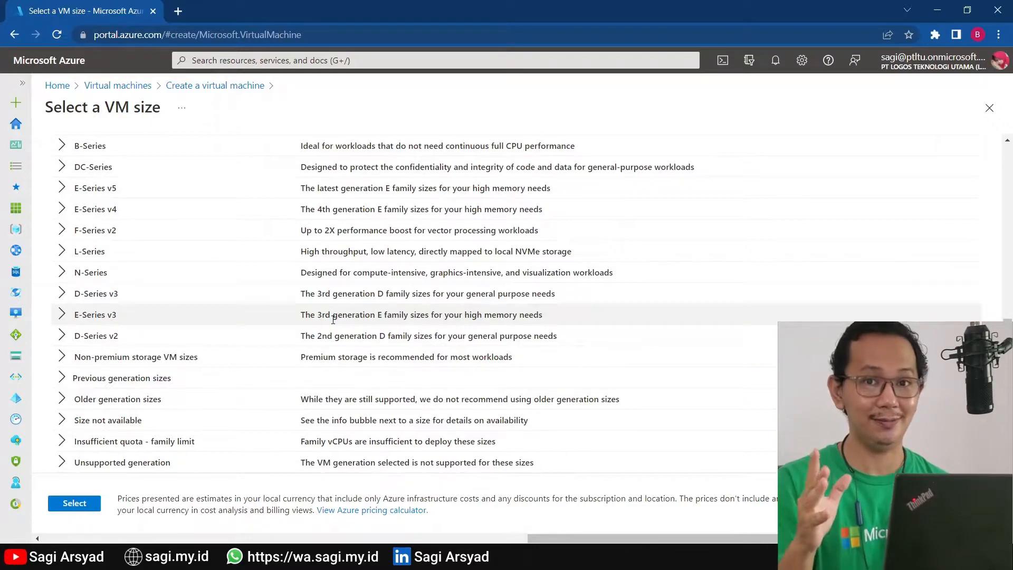
{"action": "scroll", "coordinate": [440, 411], "scroll_direction": "up", "scroll_amount": 10}
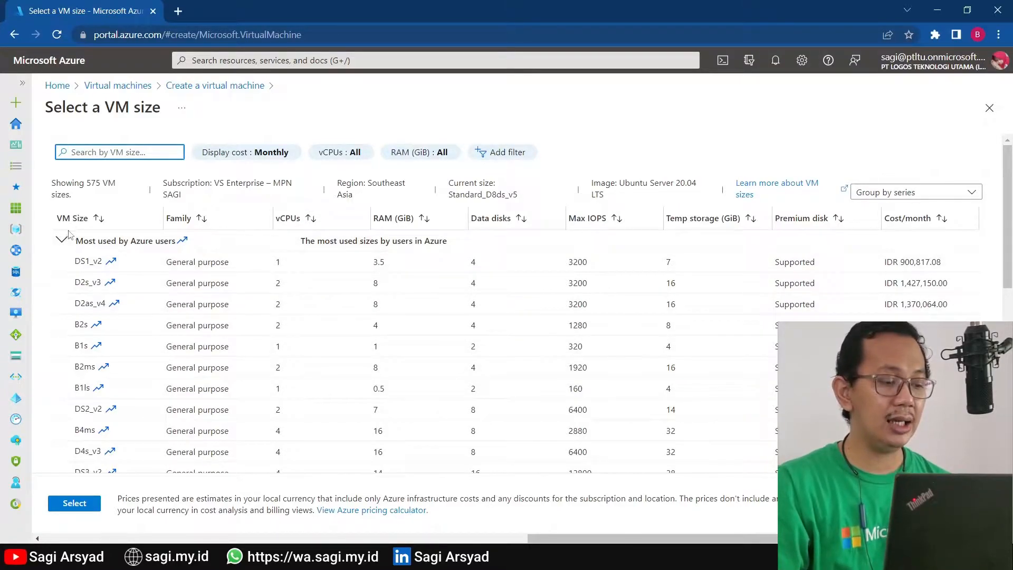
{"action": "left_click", "coordinate": [62, 238]}
{"action": "scroll", "coordinate": [83, 330], "scroll_direction": "down", "scroll_amount": 3}
{"action": "scroll", "coordinate": [80, 333], "scroll_direction": "up", "scroll_amount": 2}
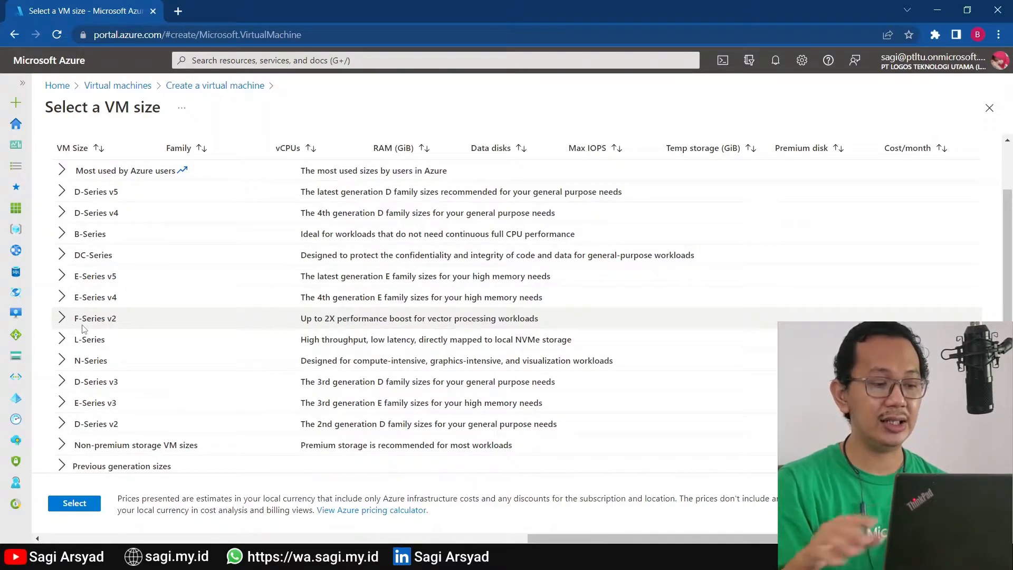
- Expand the B-Series, E-Series v4 and D-Series v5 groups to examine their sizes, specifications and monthly costs
{"action": "left_click", "coordinate": [69, 244]}
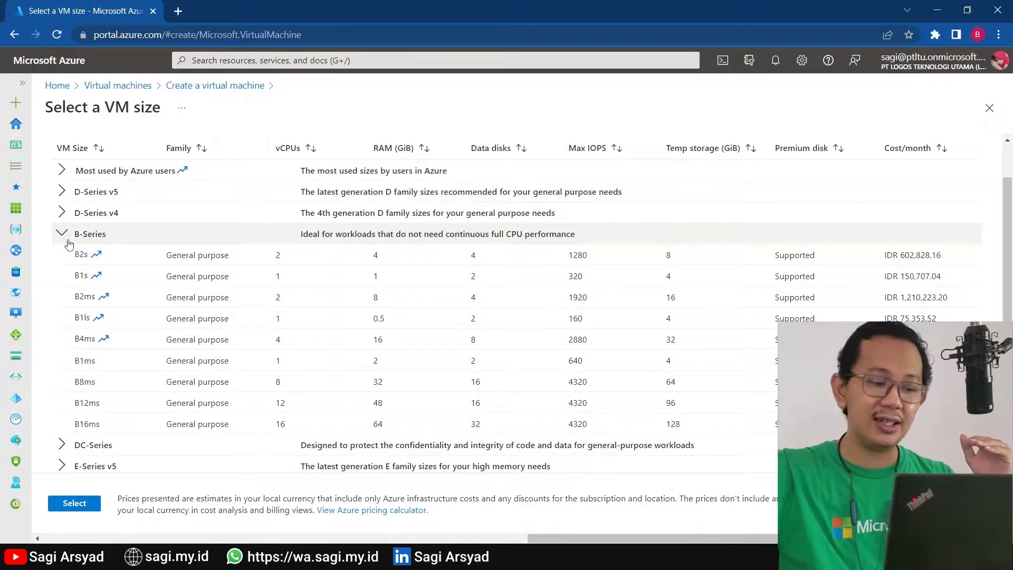
{"action": "scroll", "coordinate": [69, 253], "scroll_direction": "down", "scroll_amount": 3}
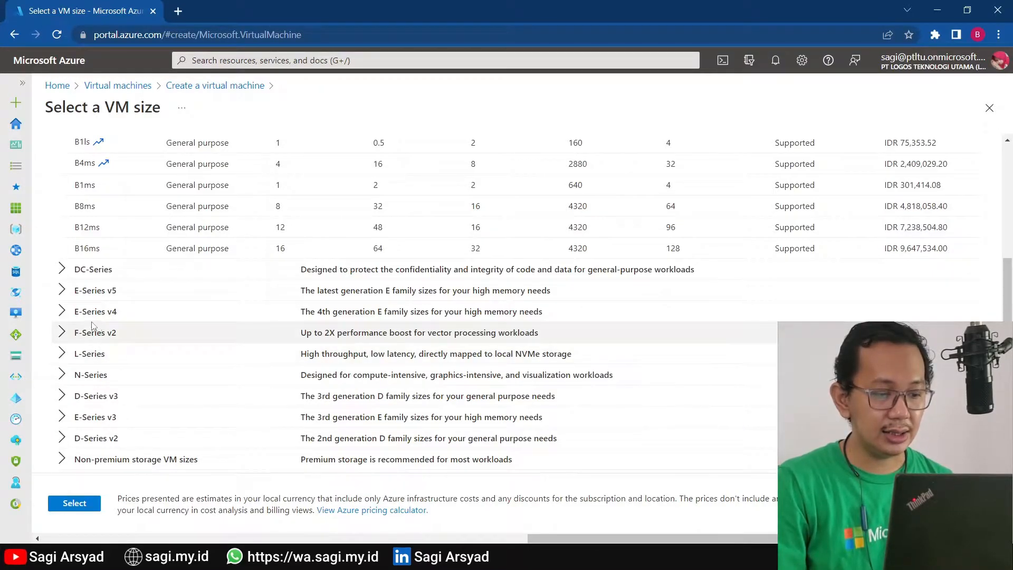
{"action": "left_click", "coordinate": [63, 314]}
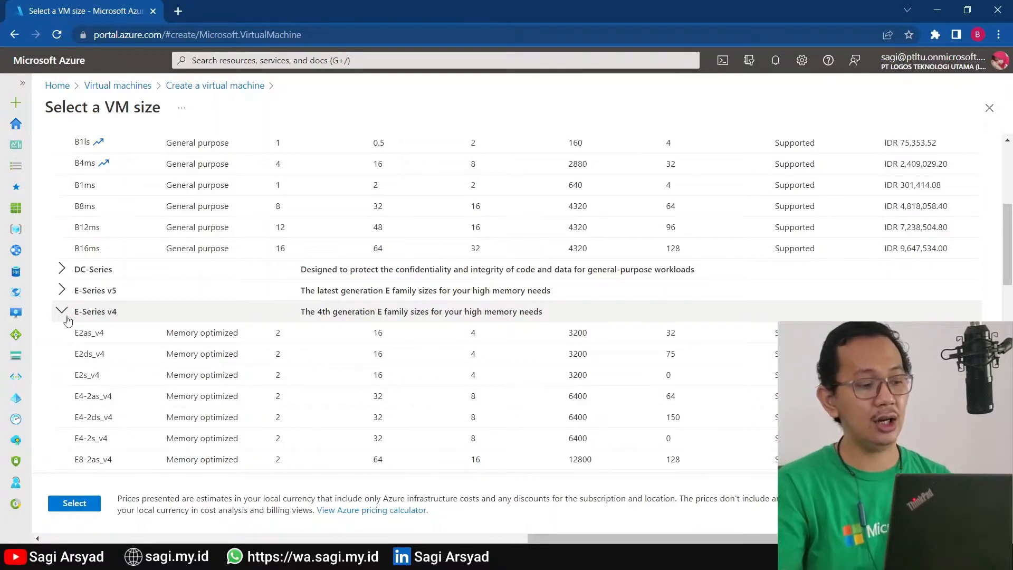
{"action": "scroll", "coordinate": [158, 295], "scroll_direction": "up", "scroll_amount": 5}
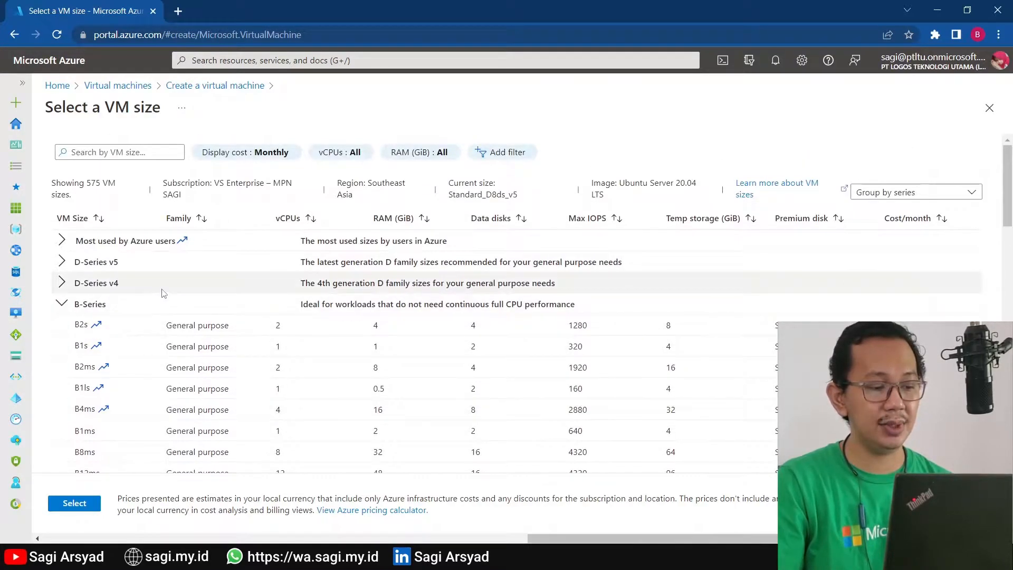
{"action": "left_click", "coordinate": [62, 262]}
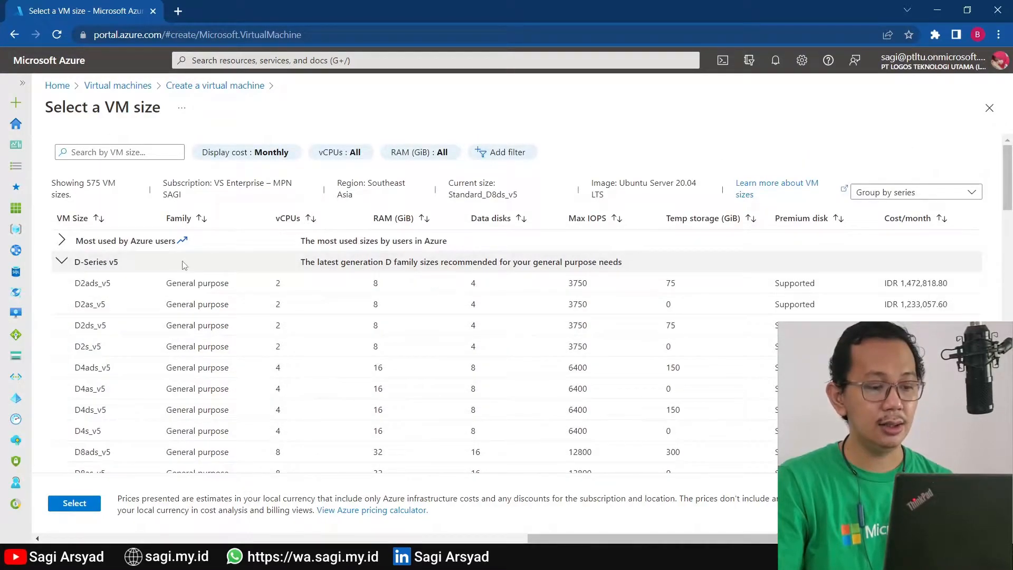
- Choose D16as_v5 from the D-Series v5 group as the virtual machine size
{"action": "left_click", "coordinate": [62, 261]}
{"action": "scroll", "coordinate": [74, 264], "scroll_direction": "down", "scroll_amount": 6}
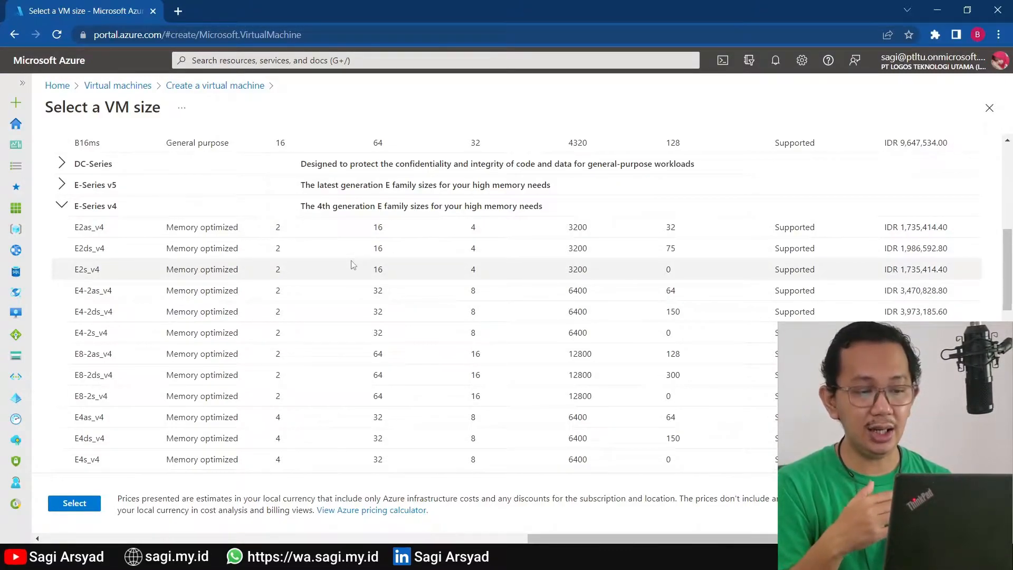
{"action": "scroll", "coordinate": [895, 294], "scroll_direction": "up", "scroll_amount": 5}
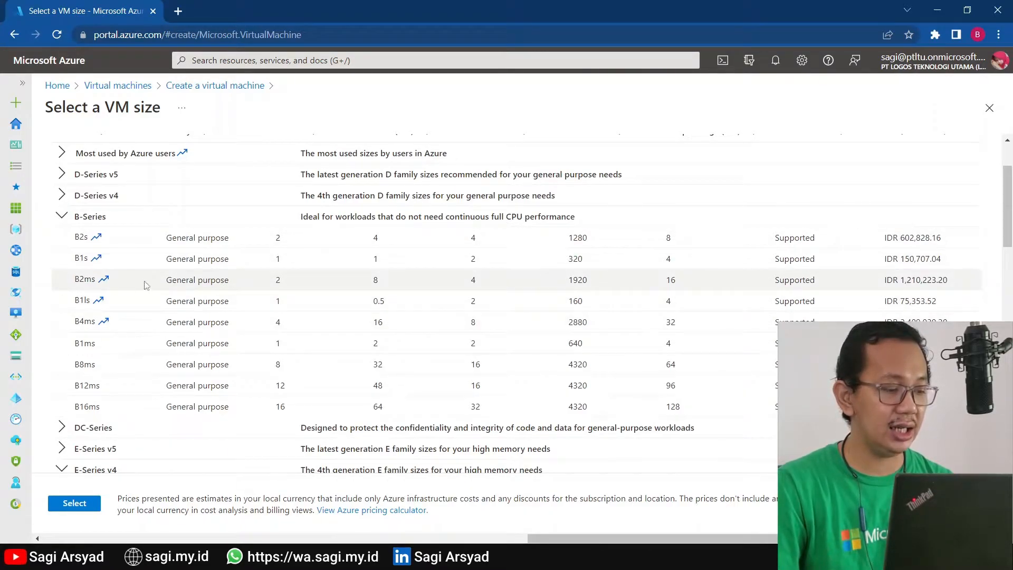
{"action": "left_click", "coordinate": [62, 174]}
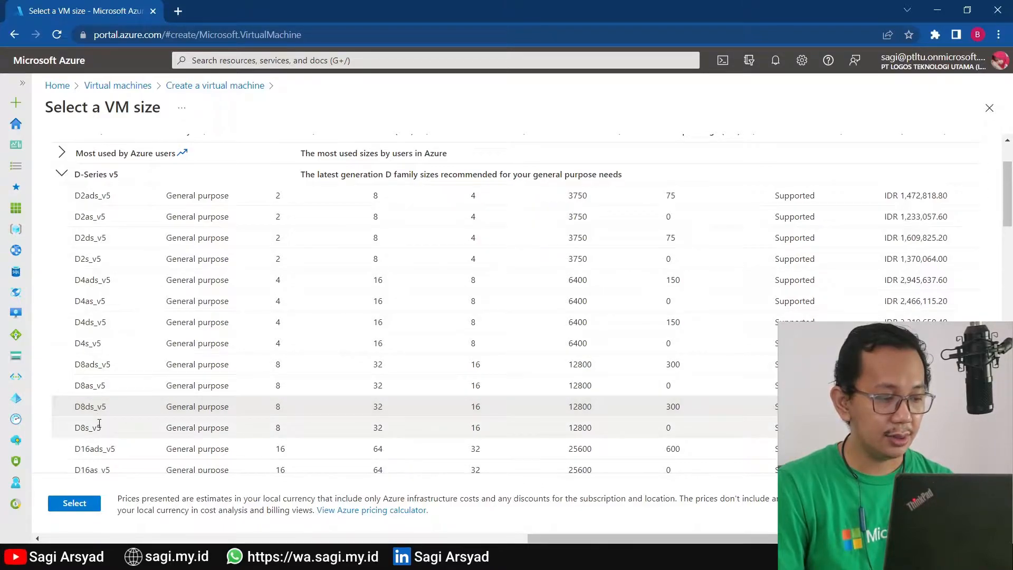
{"action": "scroll", "coordinate": [99, 422], "scroll_direction": "down", "scroll_amount": 1}
{"action": "scroll", "coordinate": [99, 424], "scroll_direction": "down", "scroll_amount": 1}
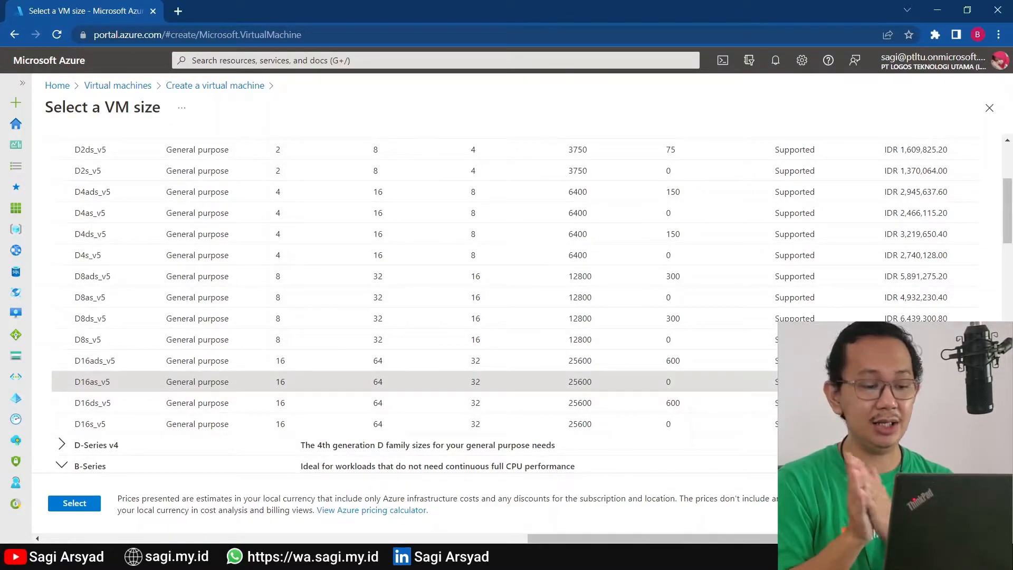
{"action": "left_click", "coordinate": [76, 507]}
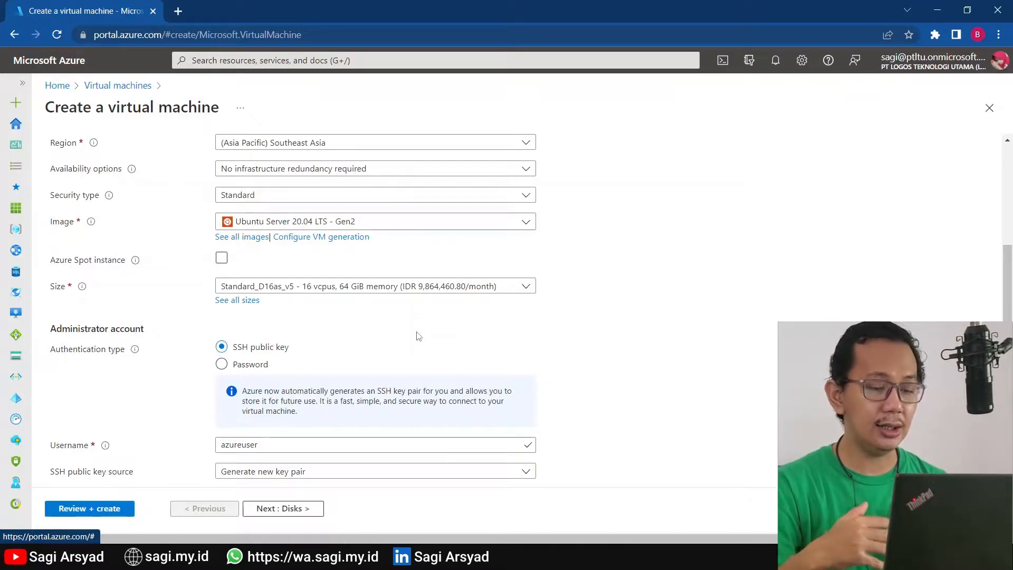
- Set the administrator account to password authentication, and enter the administrator's username and the account password with its confirmation
{"action": "scroll", "coordinate": [396, 348], "scroll_direction": "down", "scroll_amount": 2}
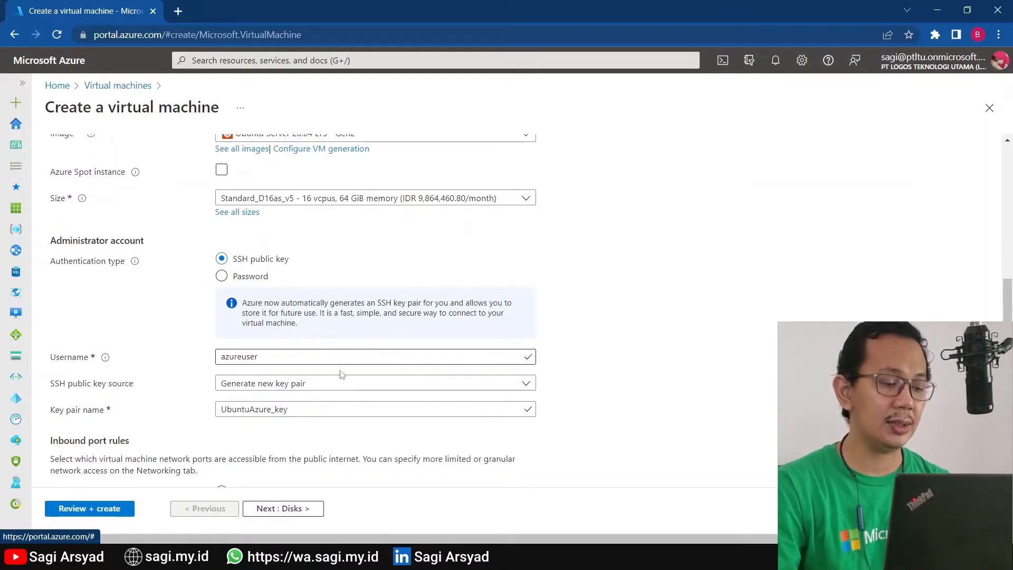
{"action": "left_click", "coordinate": [221, 277]}
{"action": "left_click", "coordinate": [294, 306]}
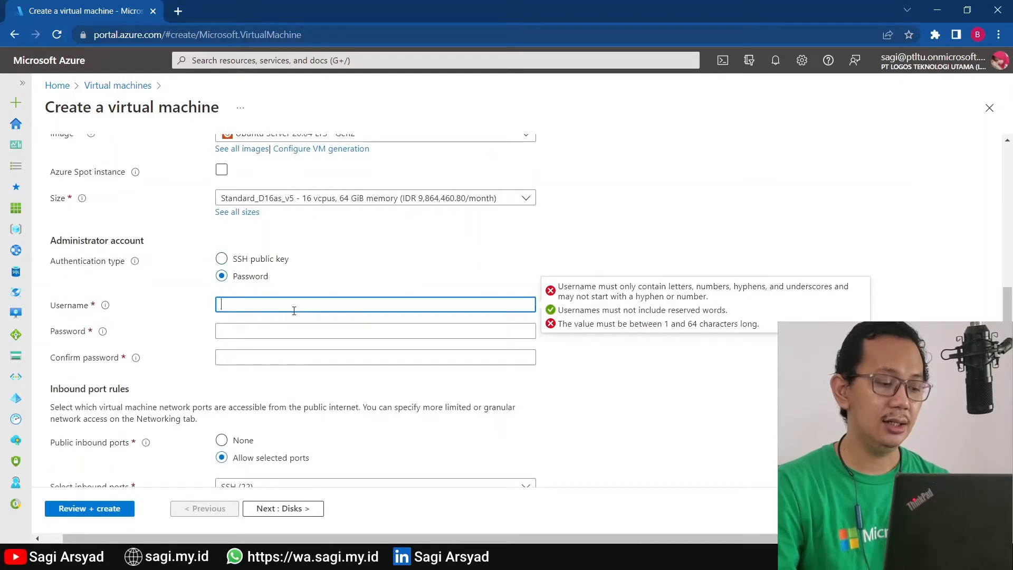
{"action": "type", "text": "sagi"}
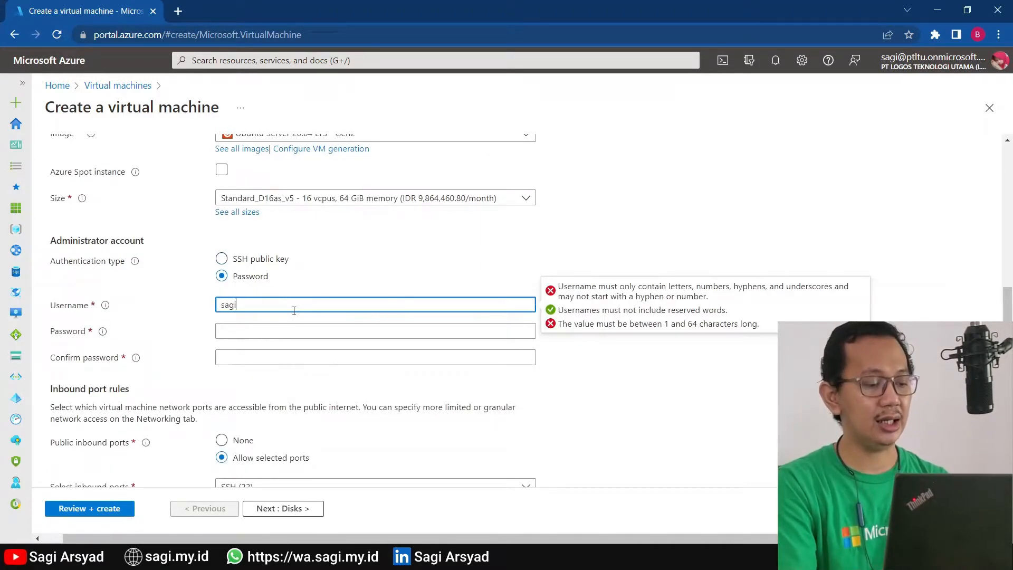
{"action": "key", "text": "Tab"}
{"action": "type", "text": "•••••"}
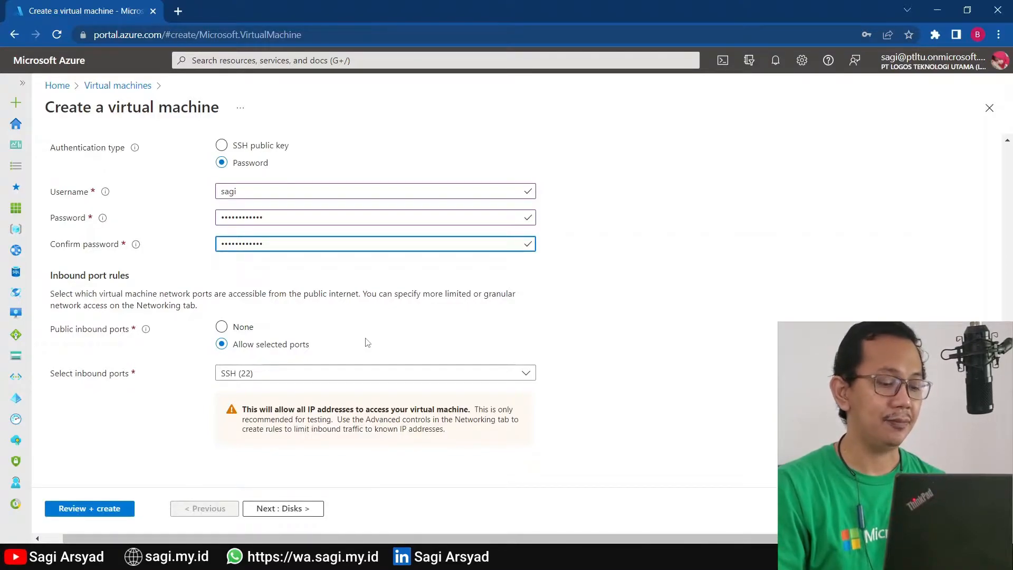
- Check the selectable inbound ports, keep only SSH (22) allowed, and continue to the disk settings
{"action": "left_click", "coordinate": [327, 372]}
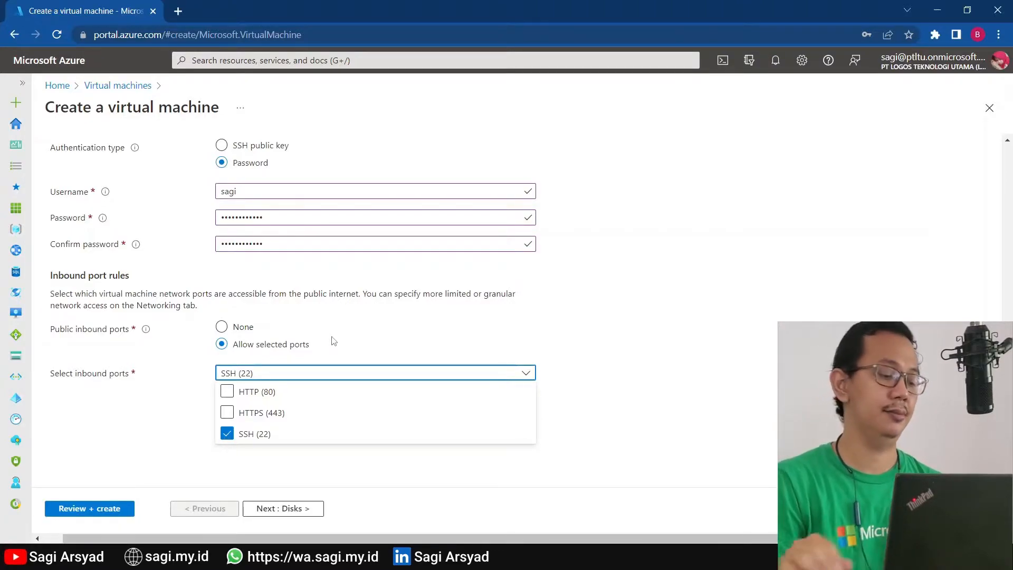
{"action": "left_click", "coordinate": [91, 413]}
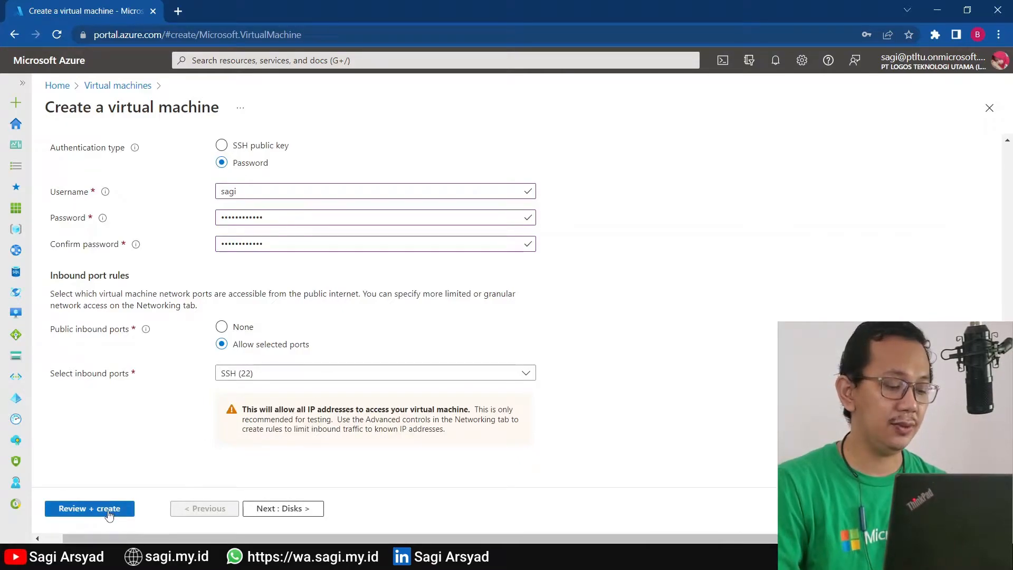
{"action": "left_click", "coordinate": [286, 508]}
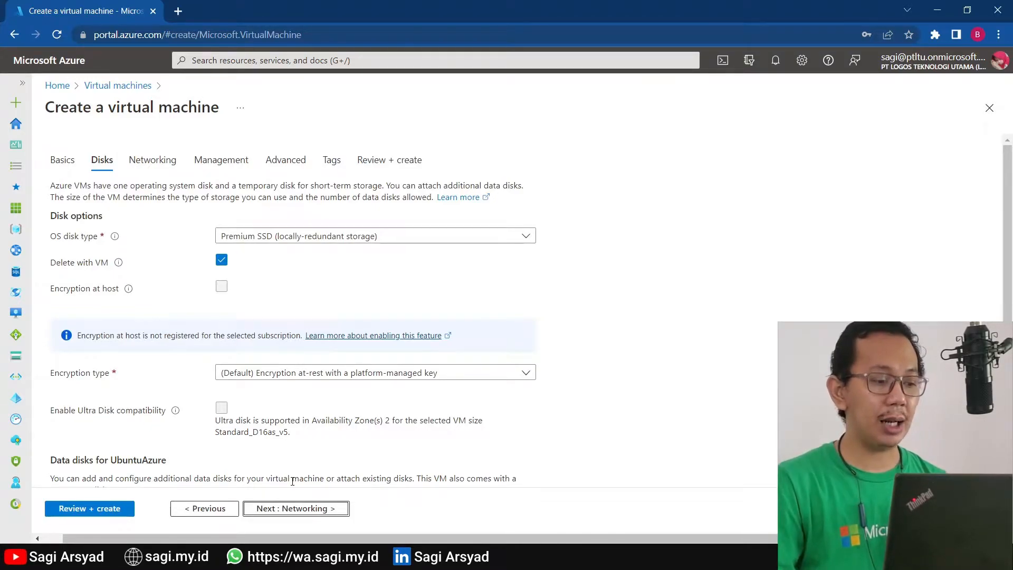
- Set the OS disk type to Premium SSD without adding data disks, and continue to the networking settings
{"action": "left_click", "coordinate": [340, 237]}
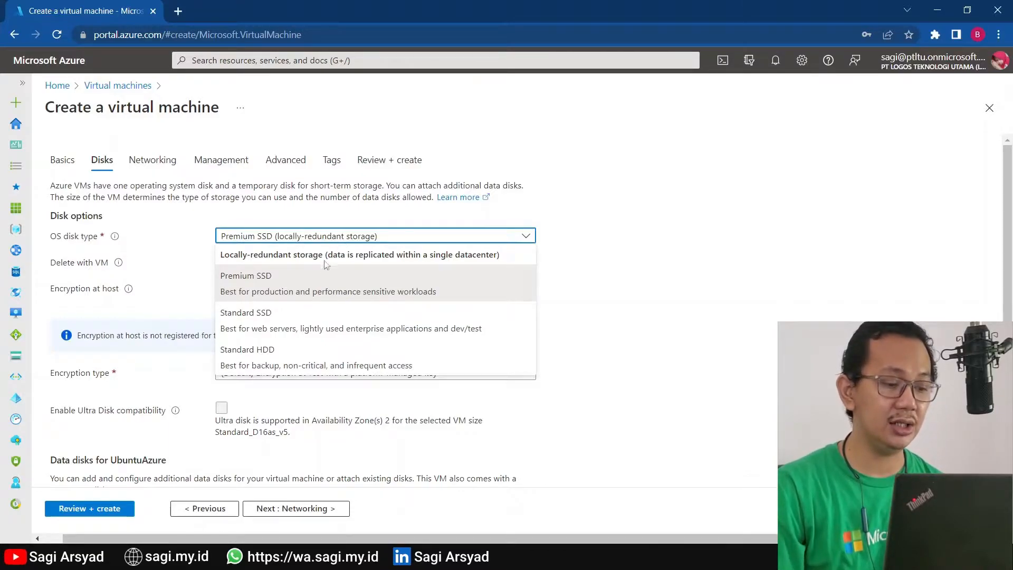
{"action": "left_click", "coordinate": [321, 280]}
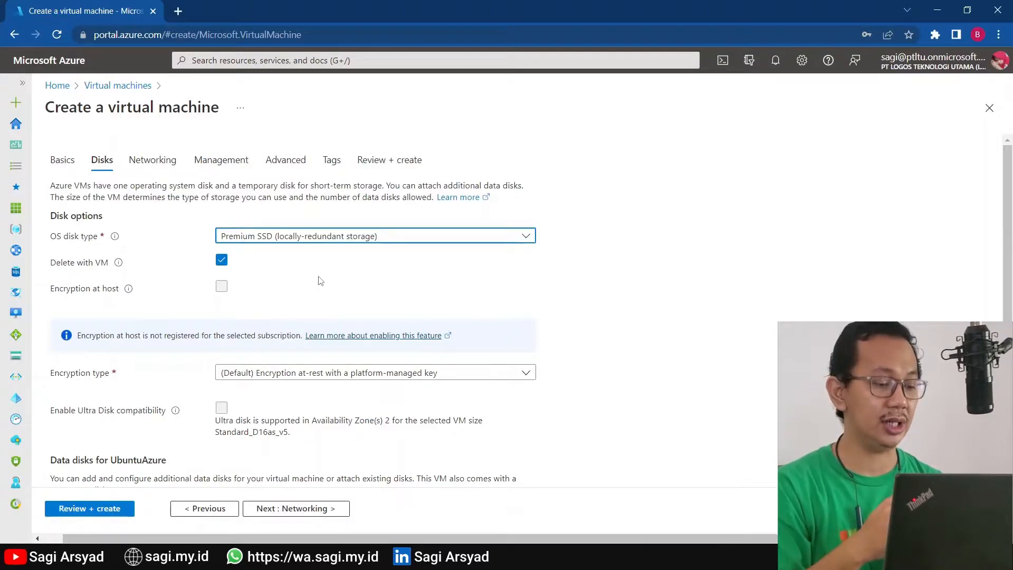
{"action": "scroll", "coordinate": [323, 280], "scroll_direction": "down", "scroll_amount": 2}
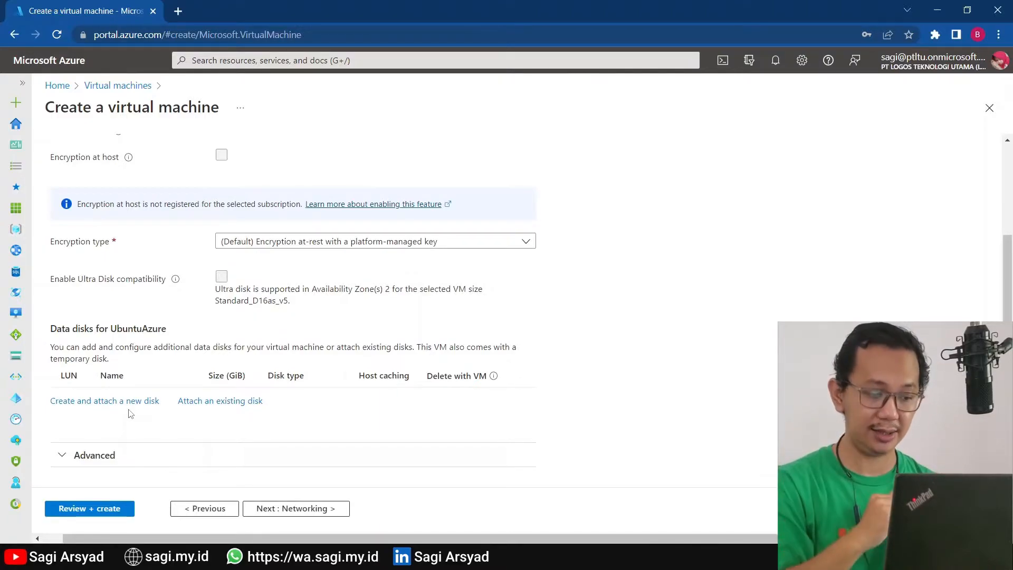
{"action": "left_click", "coordinate": [291, 511]}
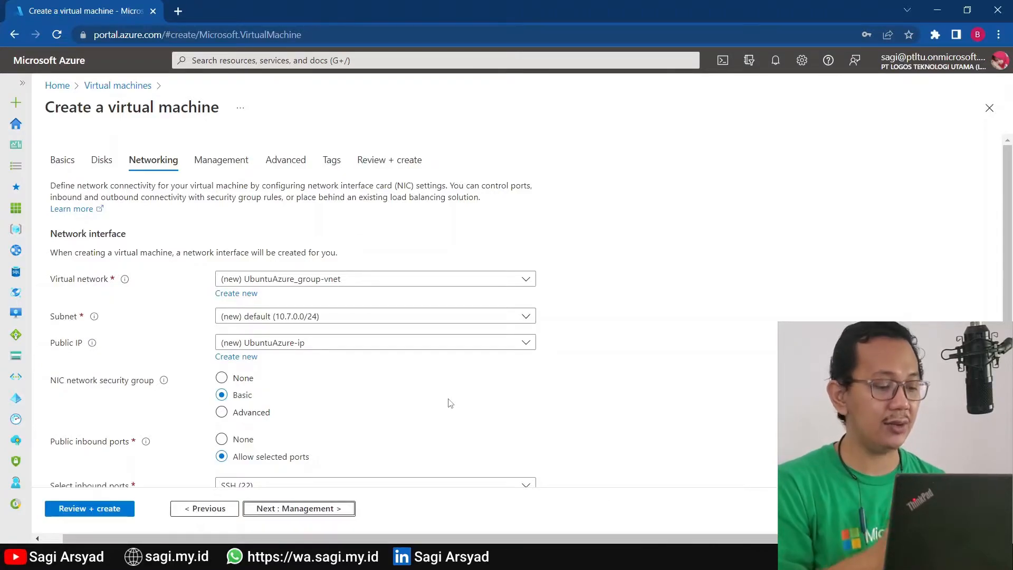
- Go through the networking, management, advanced and tags settings, keeping the preset options, up to the final review
{"action": "scroll", "coordinate": [450, 404], "scroll_direction": "down", "scroll_amount": 5}
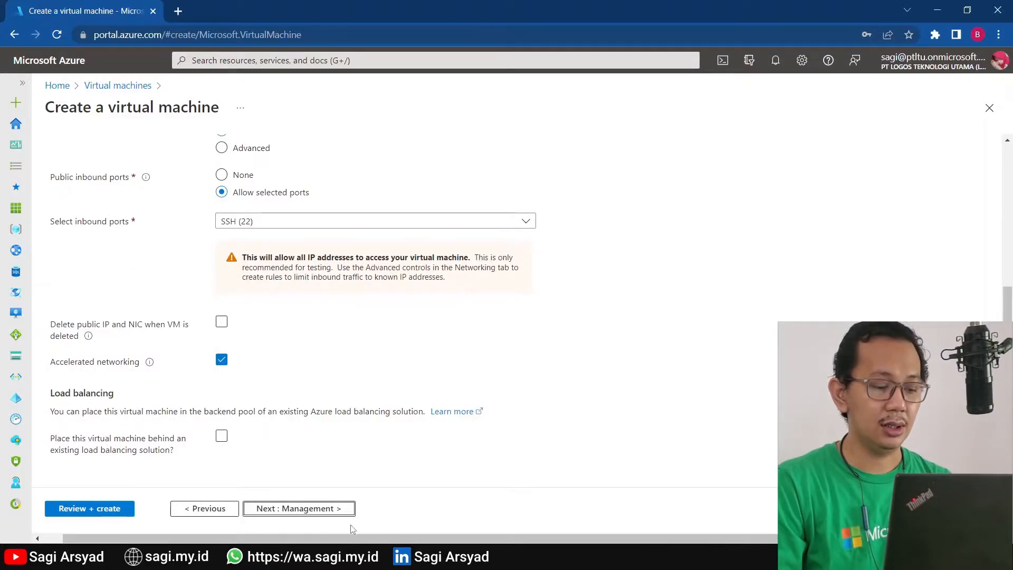
{"action": "left_click", "coordinate": [333, 522]}
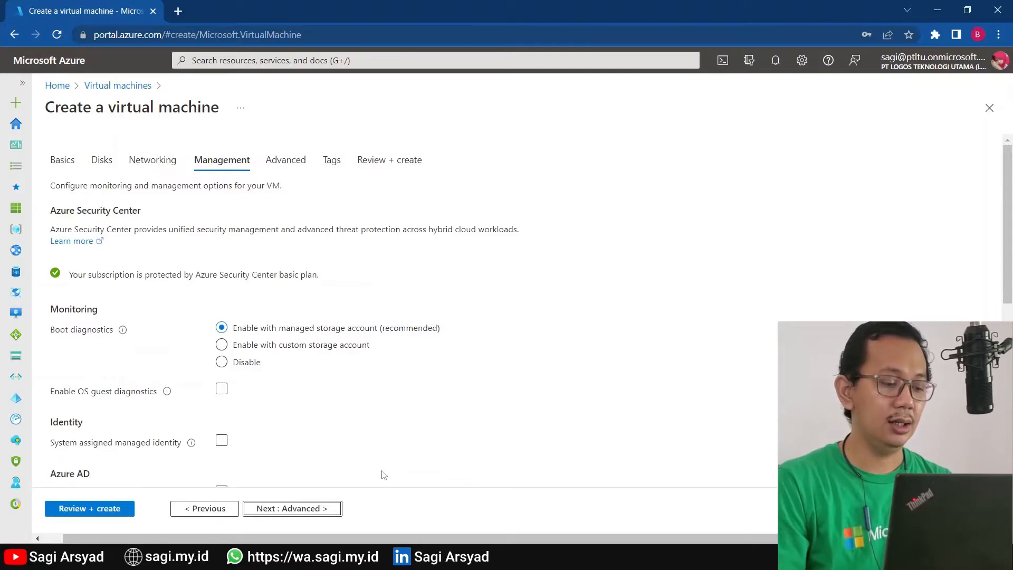
{"action": "scroll", "coordinate": [348, 449], "scroll_direction": "down", "scroll_amount": 3}
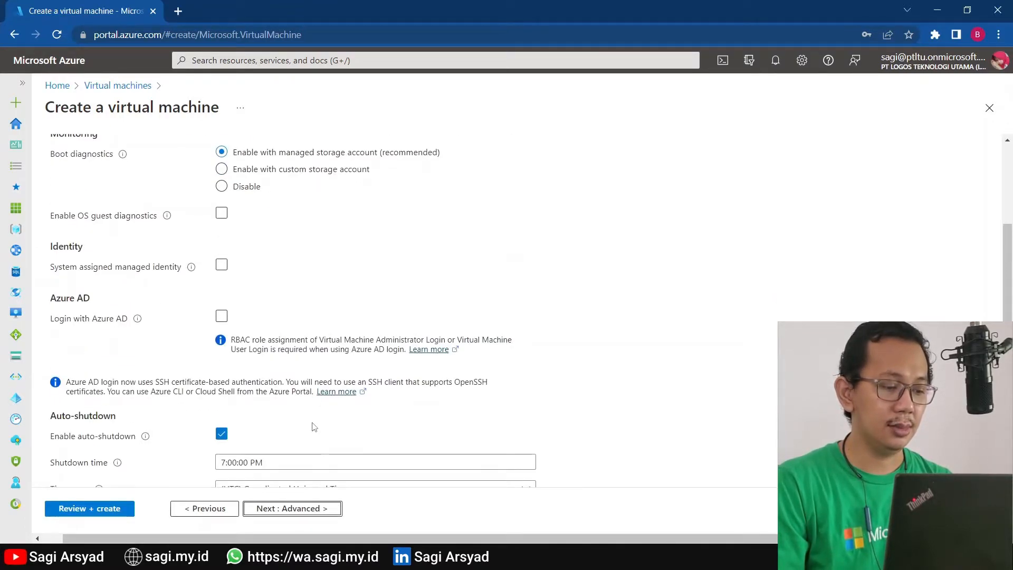
{"action": "scroll", "coordinate": [315, 426], "scroll_direction": "down", "scroll_amount": 2}
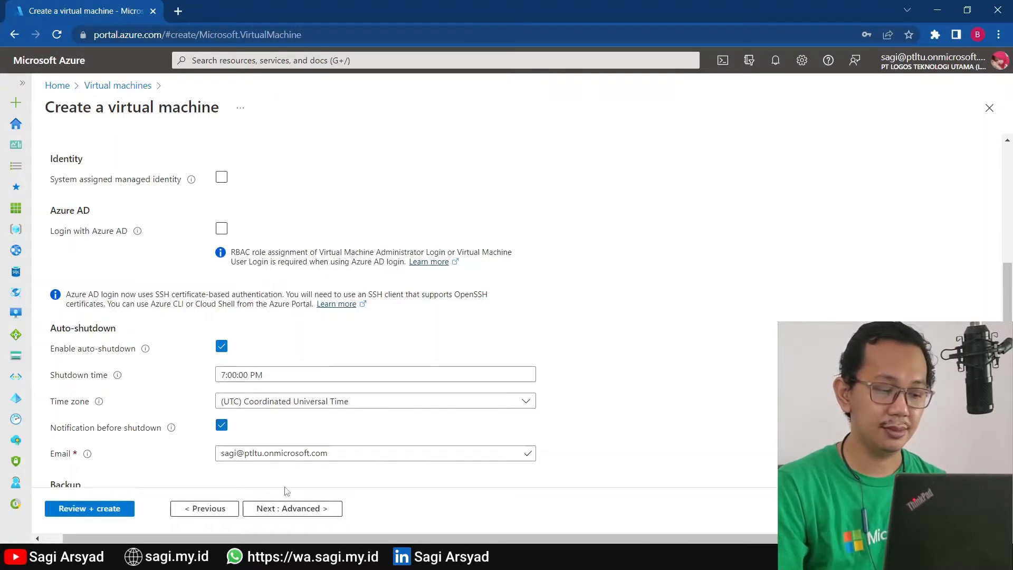
{"action": "left_click", "coordinate": [291, 509]}
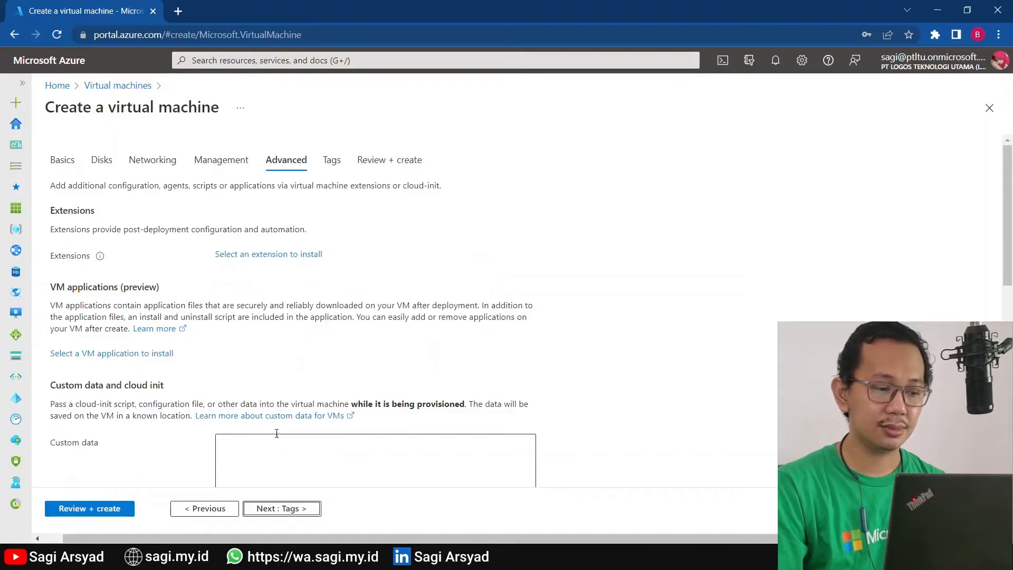
{"action": "scroll", "coordinate": [294, 402], "scroll_direction": "down", "scroll_amount": 5}
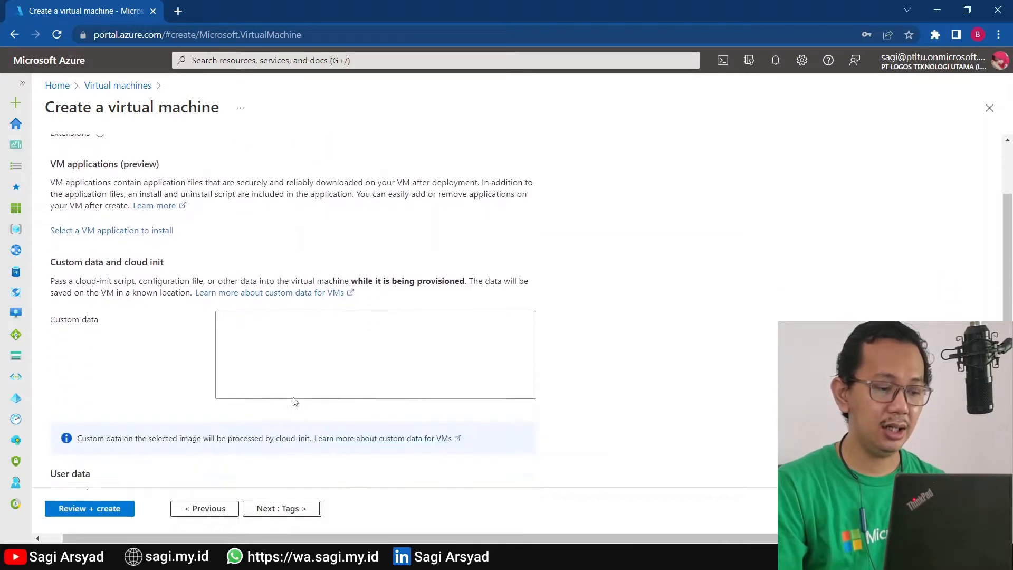
{"action": "left_click", "coordinate": [300, 509]}
{"action": "left_click", "coordinate": [300, 510]}
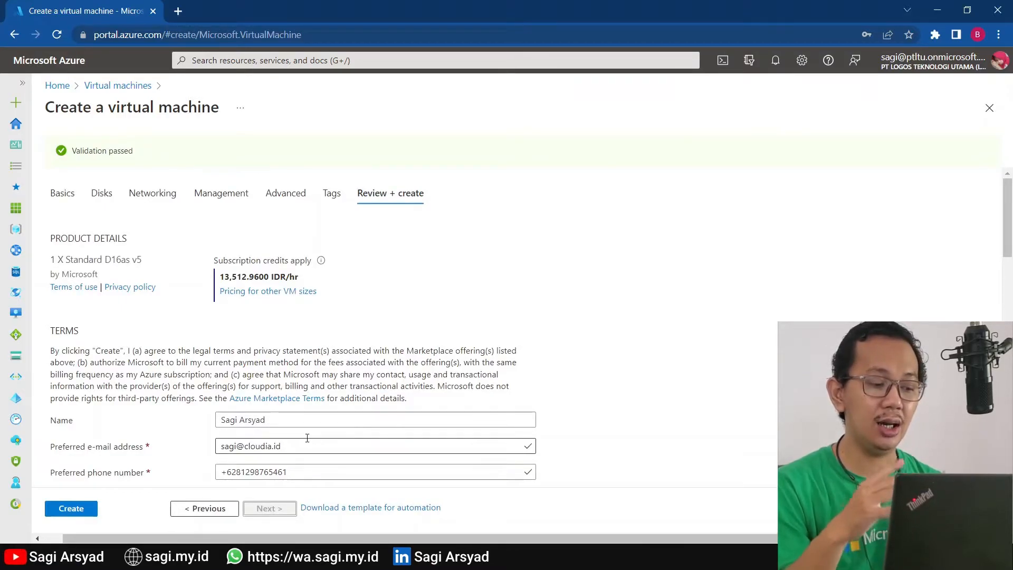
- Review the configuration summary, create the virtual machine, and open its resource page after deployment
{"action": "scroll", "coordinate": [305, 417], "scroll_direction": "down", "scroll_amount": 10}
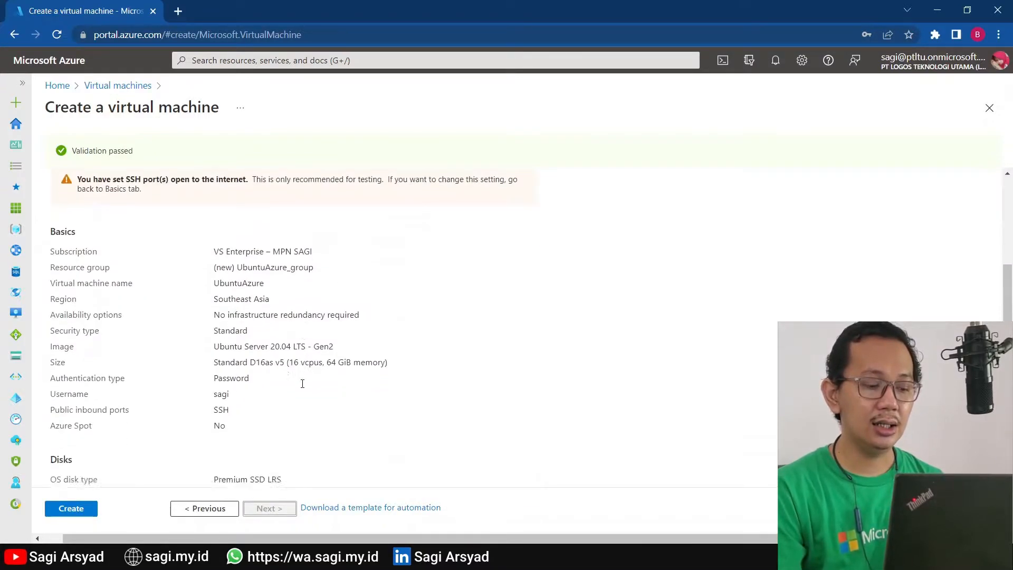
{"action": "scroll", "coordinate": [302, 389], "scroll_direction": "down", "scroll_amount": 8}
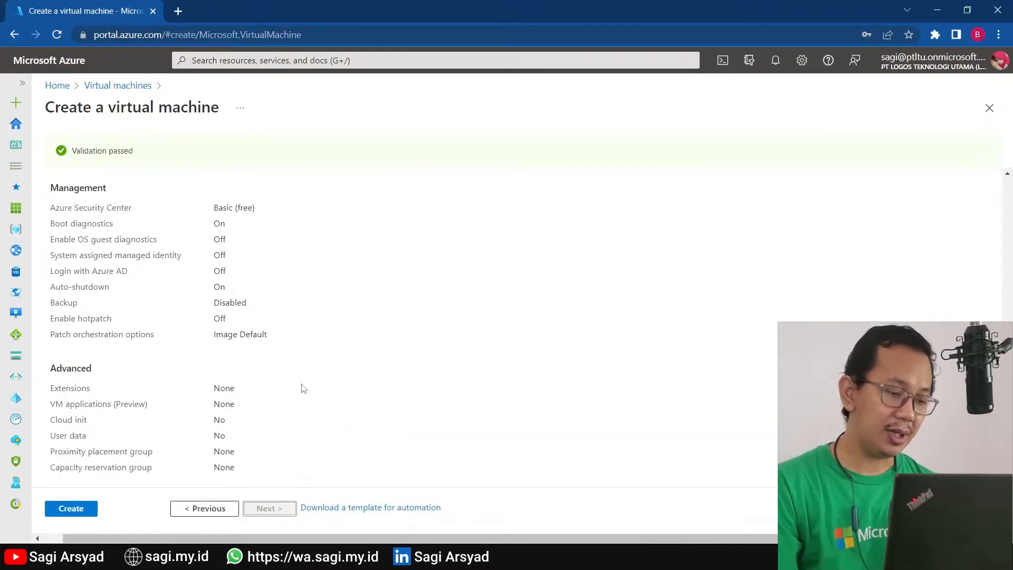
{"action": "scroll", "coordinate": [301, 376], "scroll_direction": "up", "scroll_amount": 5}
{"action": "scroll", "coordinate": [301, 376], "scroll_direction": "up", "scroll_amount": 12}
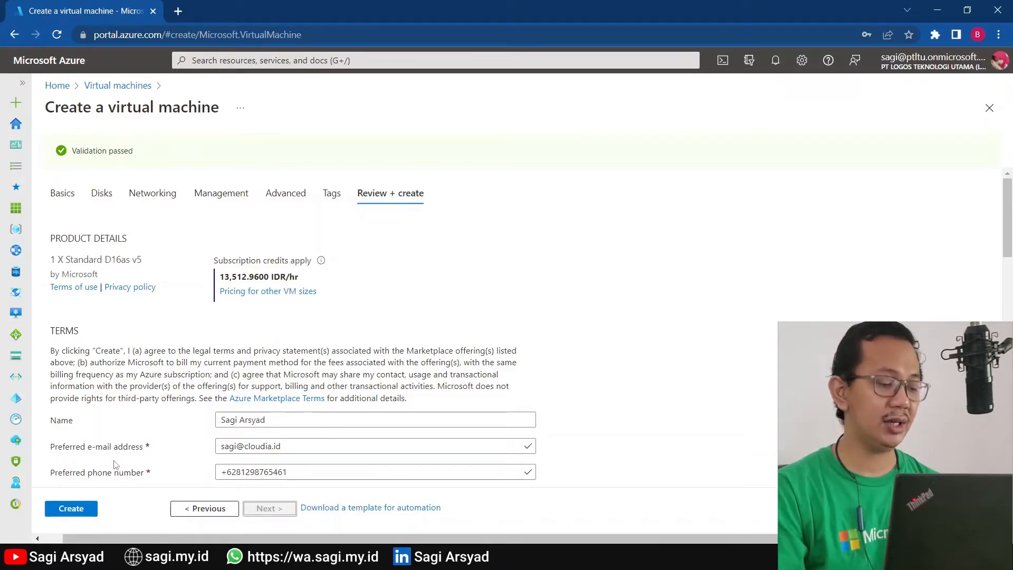
{"action": "left_click", "coordinate": [85, 509]}
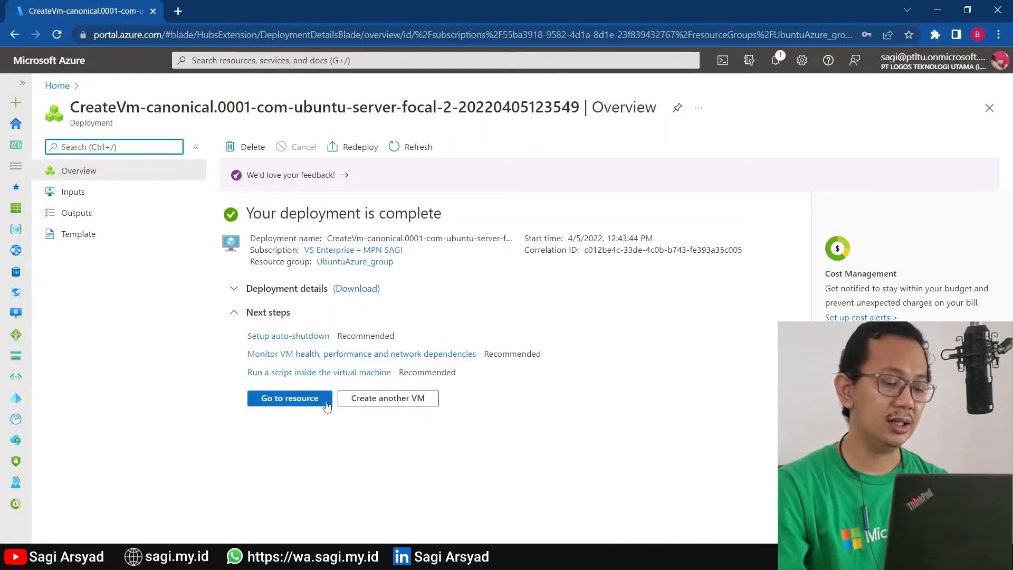
{"action": "left_click", "coordinate": [302, 404]}
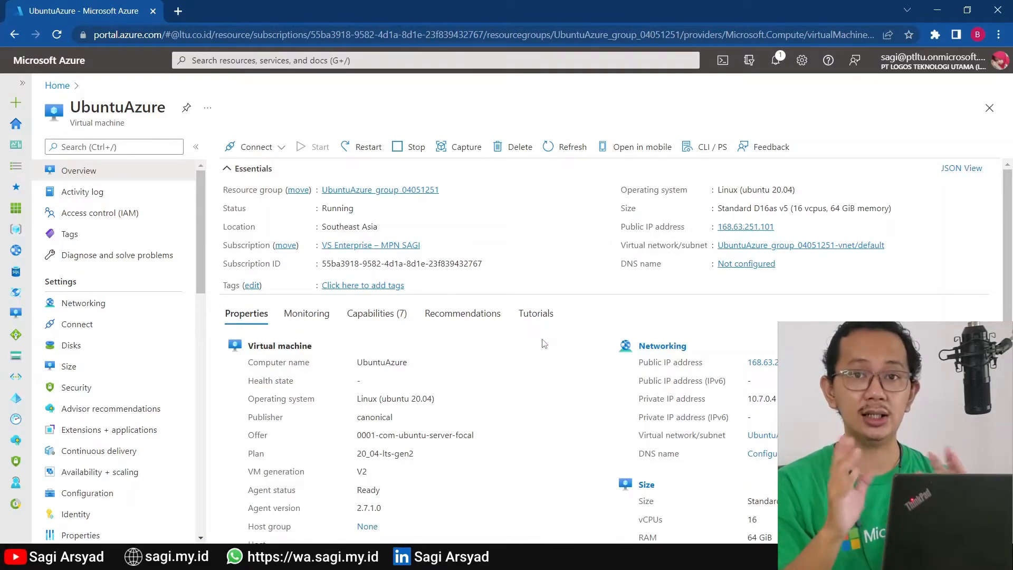
- Open Windows PowerShell on the local computer
{"action": "key", "text": "super"}
{"action": "type", "text": "powershell"}
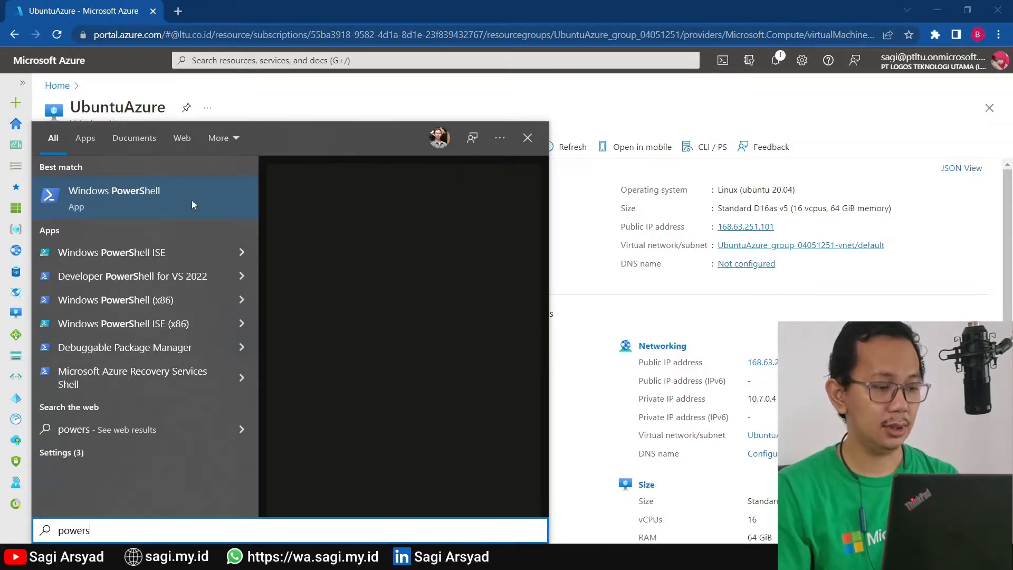
{"action": "key", "text": "Return"}
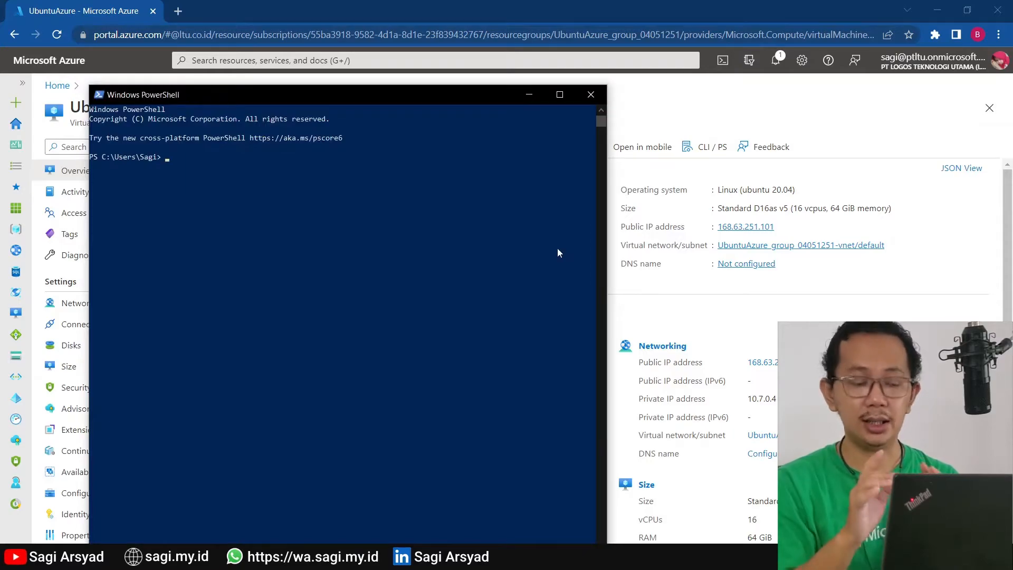
- Start an SSH connection with the administrator username to the virtual machine's public IP address 168.63.251.101, and accept the host fingerprint
{"action": "type", "text": "ssh sagi@"}
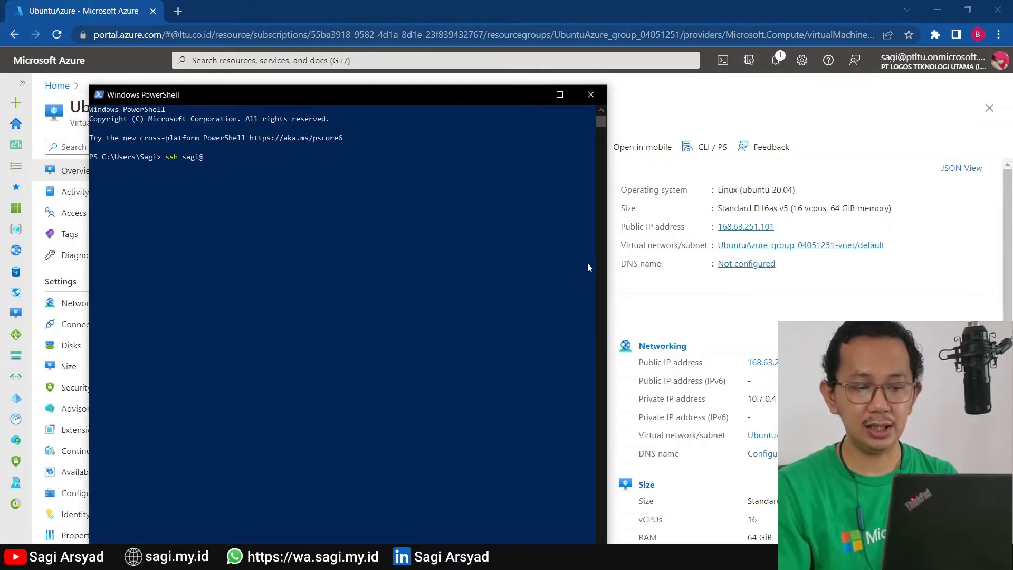
{"action": "left_click", "coordinate": [671, 234]}
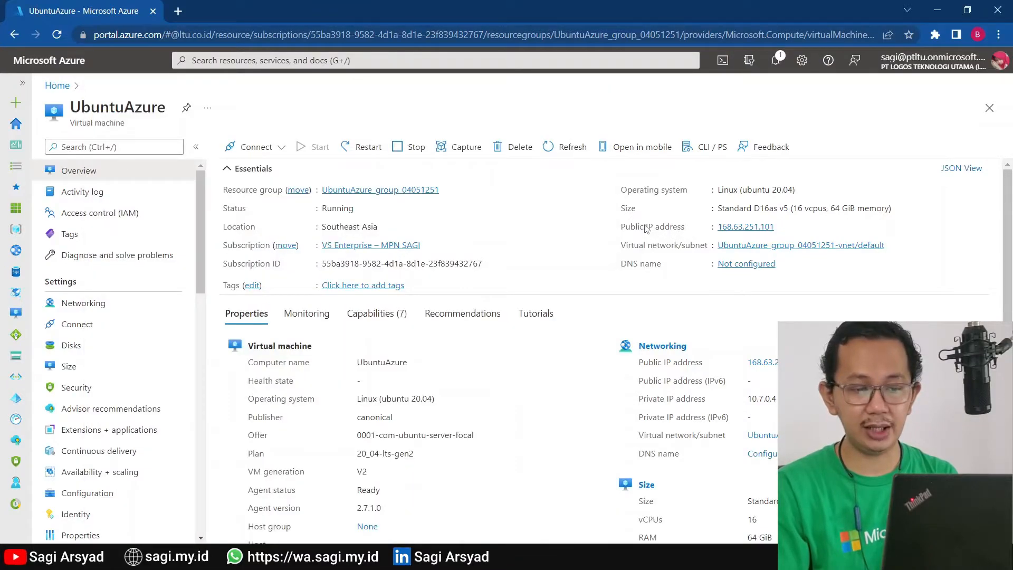
{"action": "left_click", "coordinate": [784, 227]}
{"action": "key", "text": "alt+Tab"}
{"action": "key", "text": "ctrl+v"}
{"action": "key", "text": "Return"}
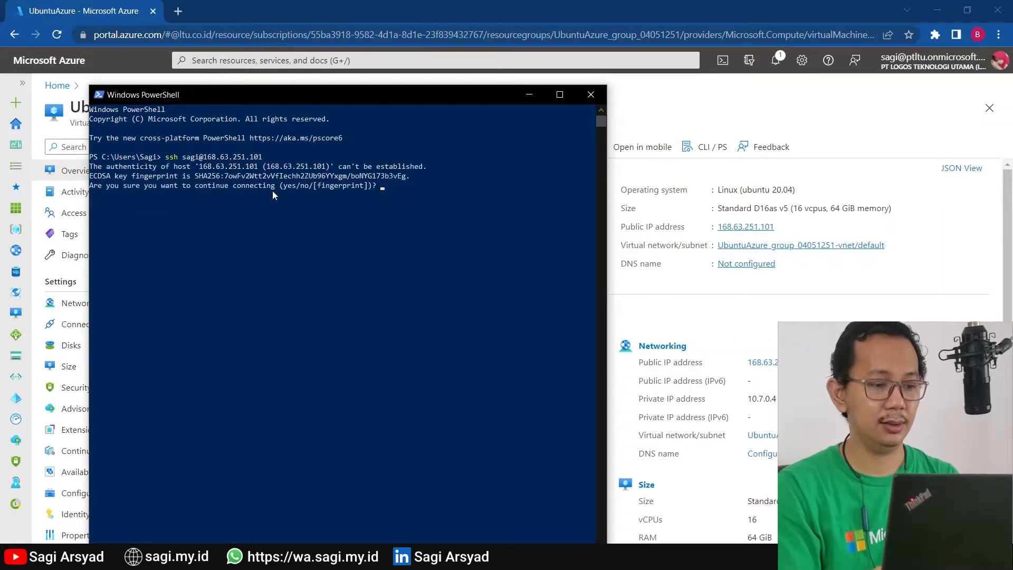
{"action": "type", "text": "yes"}
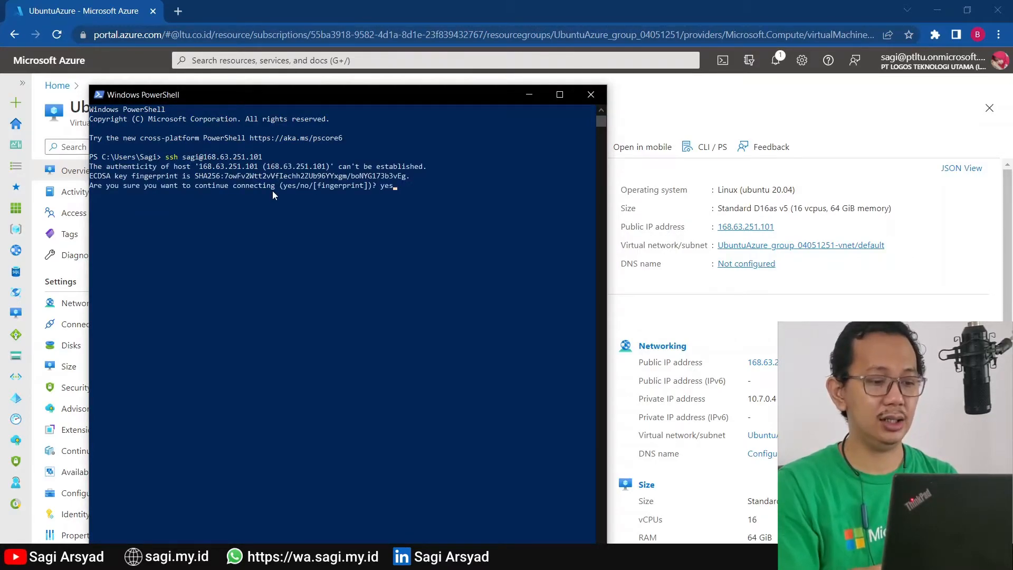
{"action": "key", "text": "Return"}
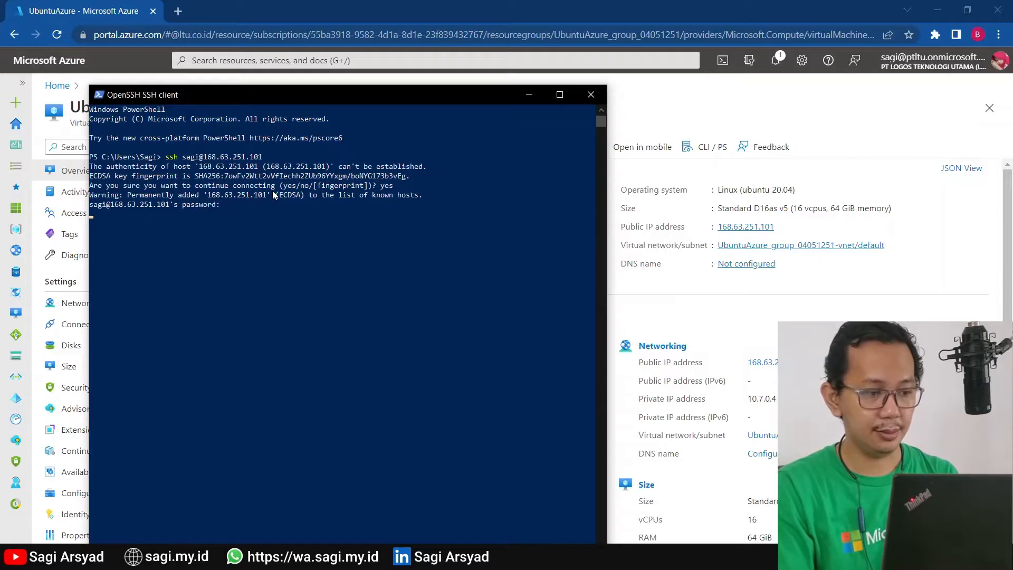
- Enter the account password to log in to the virtual machine over SSH
{"action": "key", "text": "Return"}
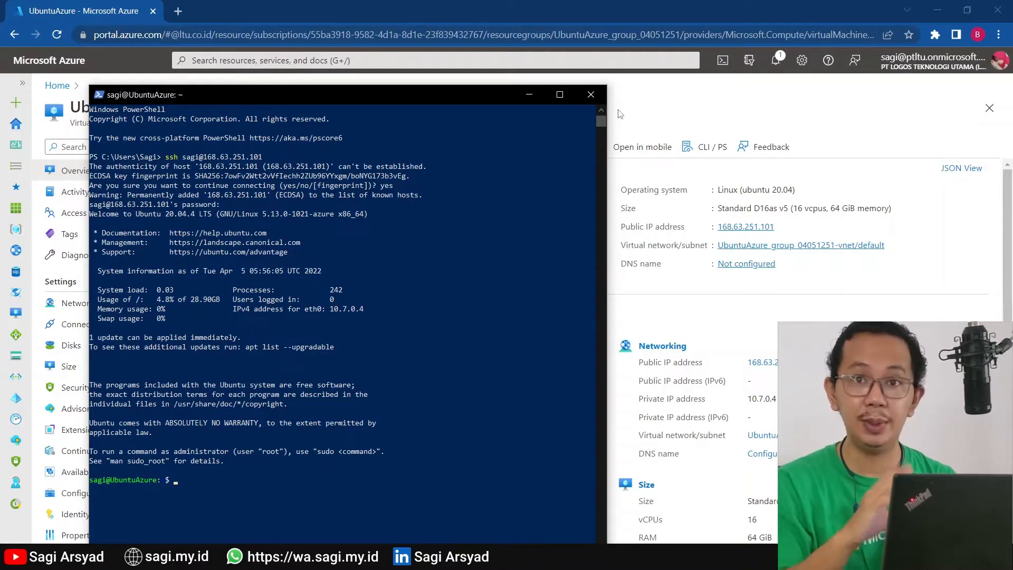
- Search the web for putty in a new browser tab and open the PuTTY download page on putty.org
{"action": "left_click", "coordinate": [178, 11]}
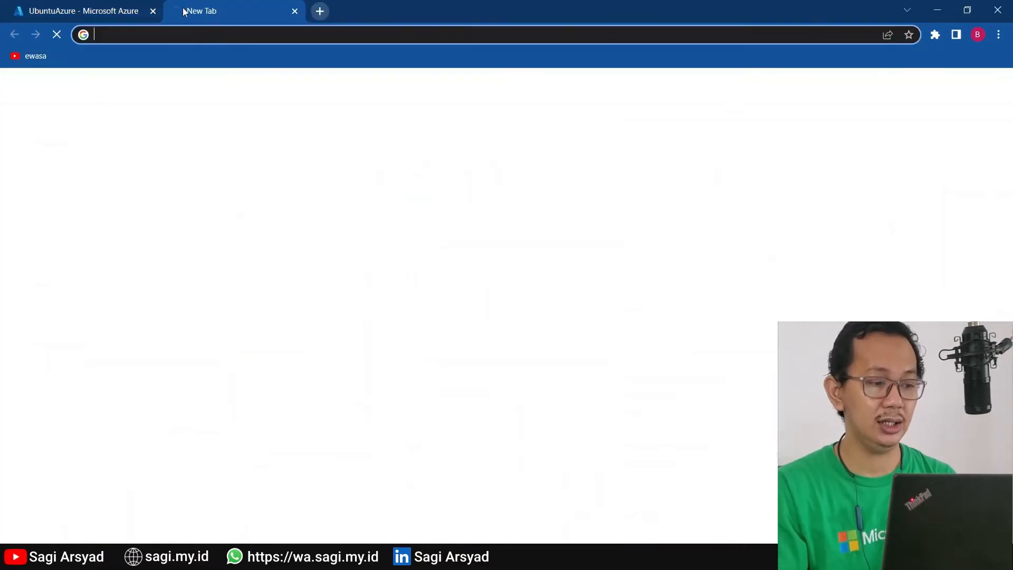
{"action": "type", "text": "putty"}
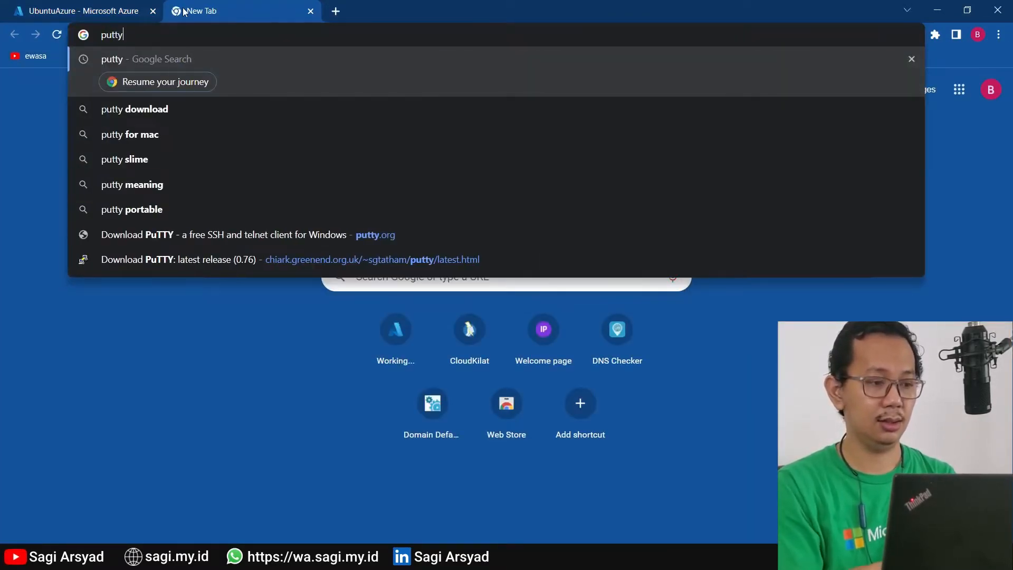
{"action": "key", "text": "Return"}
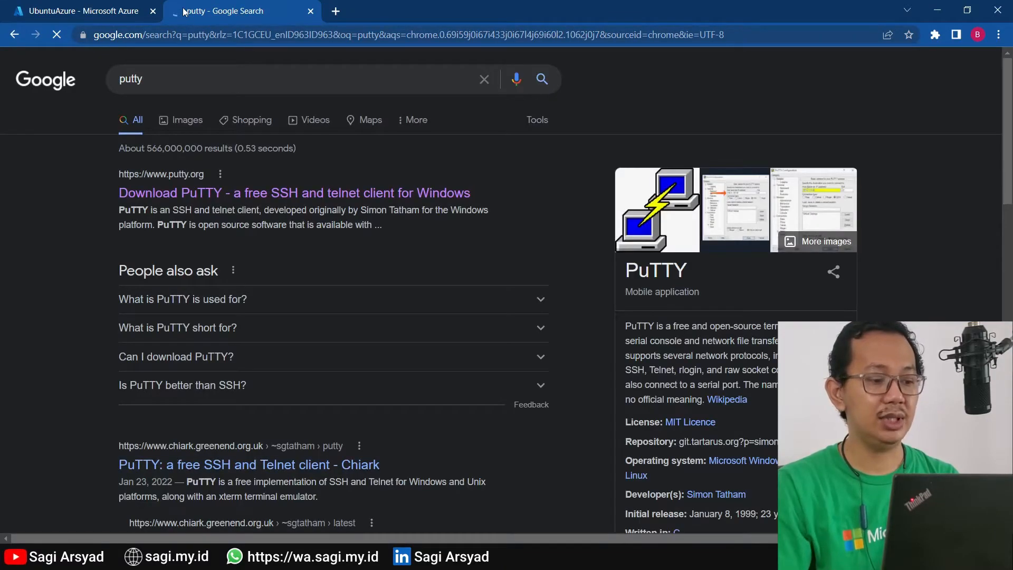
{"action": "left_click", "coordinate": [198, 194]}
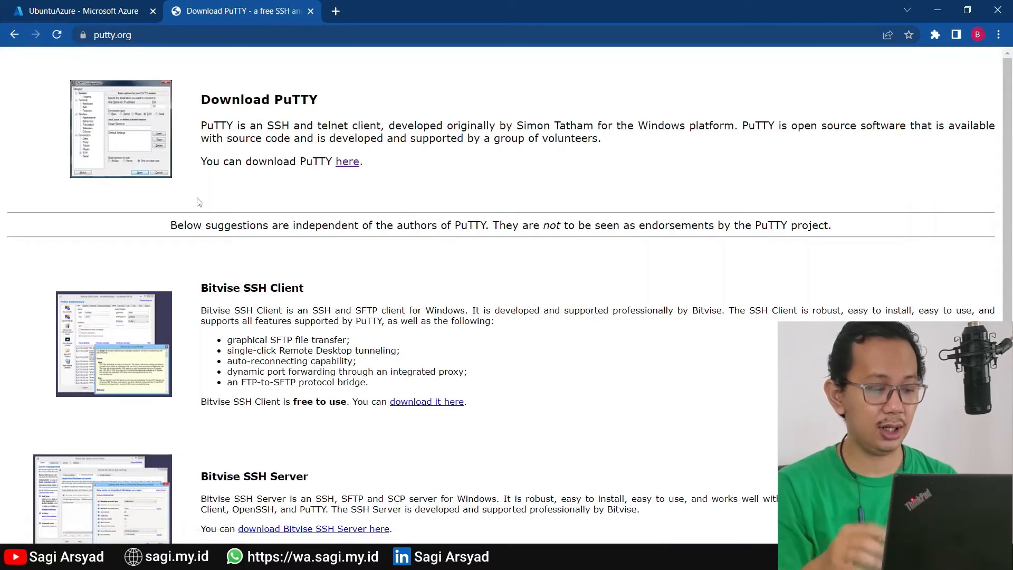
- Launch PuTTY, open an SSH connection to 168.63.251.101 on port 22, and trust the server's host key
{"action": "key", "text": "super+r"}
{"action": "key", "text": "Return"}
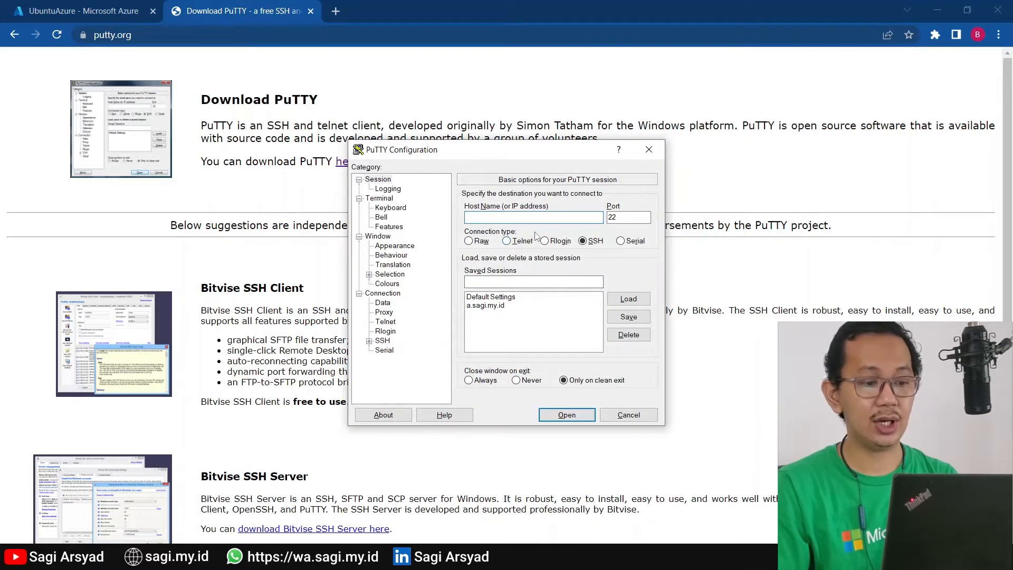
{"action": "key", "text": "ctrl+v"}
{"action": "left_click", "coordinate": [567, 415]}
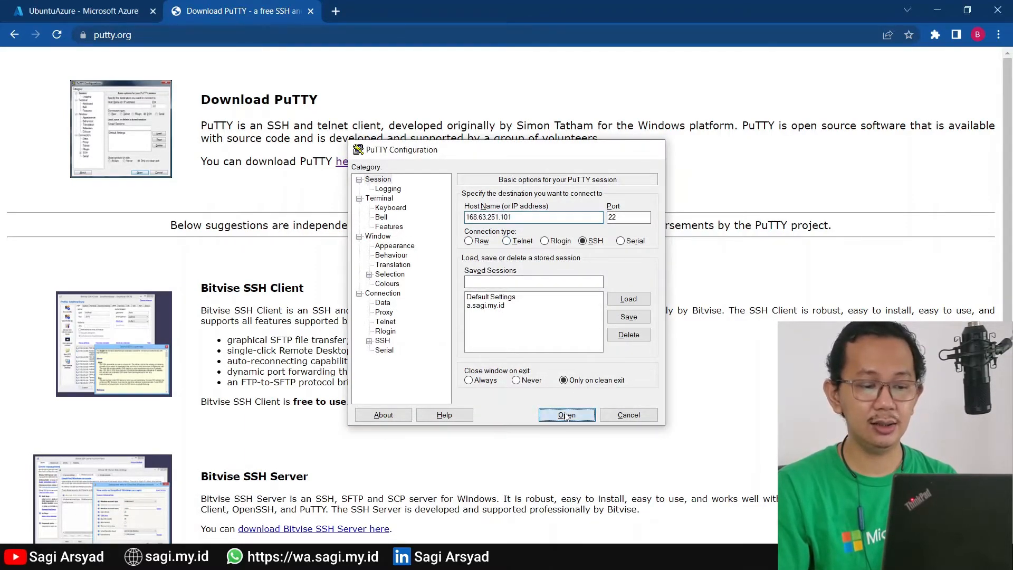
{"action": "left_click", "coordinate": [446, 371]}
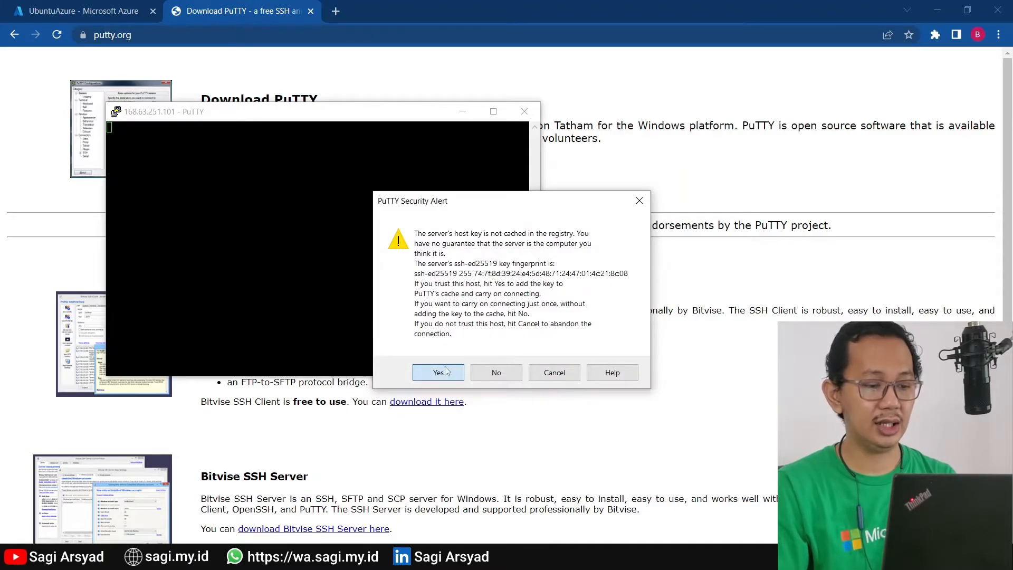
- Log in to the PuTTY session with the administrator username and the account password
{"action": "type", "text": "sagi"}
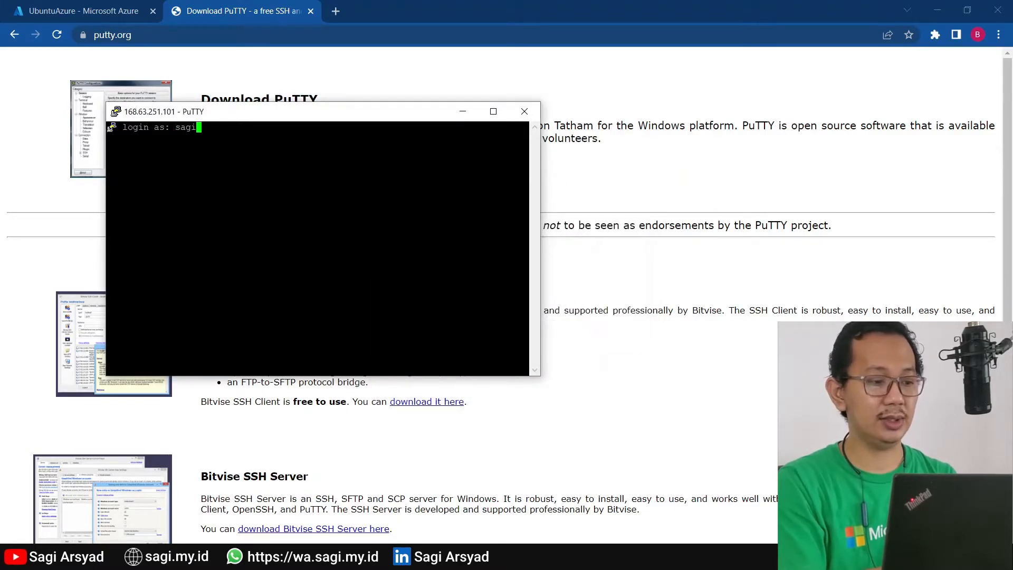
{"action": "key", "text": "Return"}
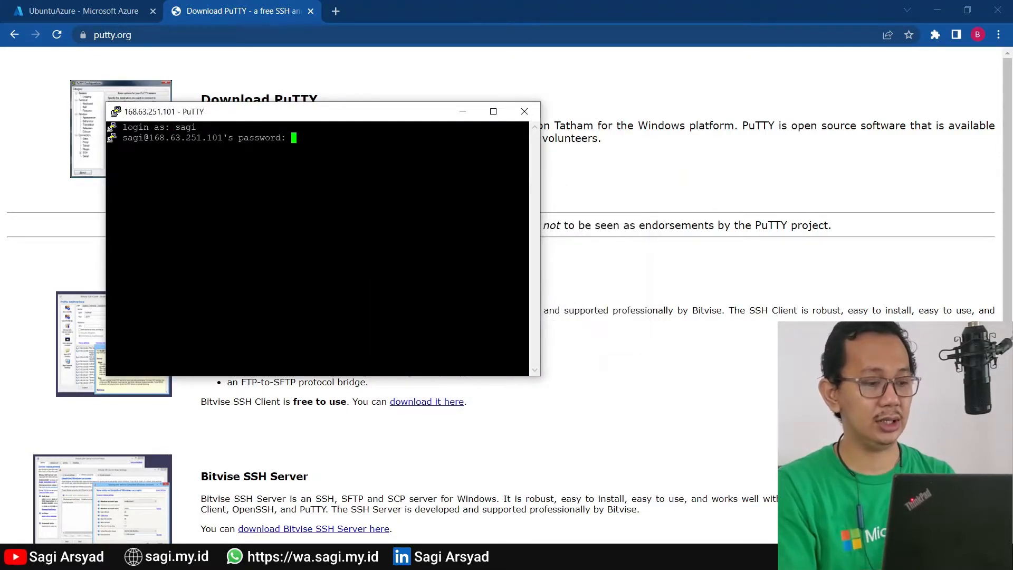
{"action": "key", "text": "Return"}
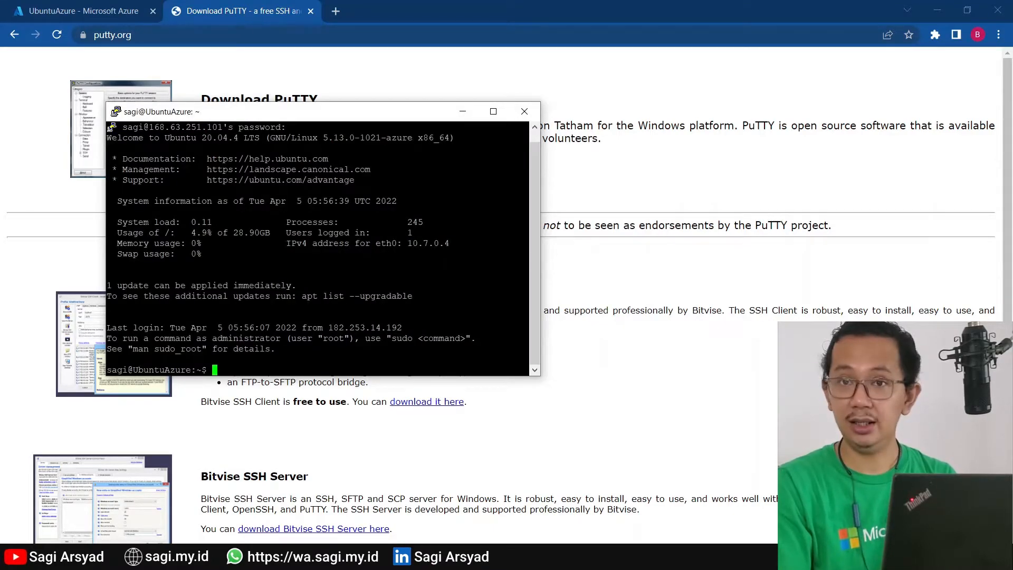
- Return to the PowerShell SSH session, maximize its window, and open a root shell with sudo -i on a cleared screen
{"action": "key", "text": "alt+Tab"}
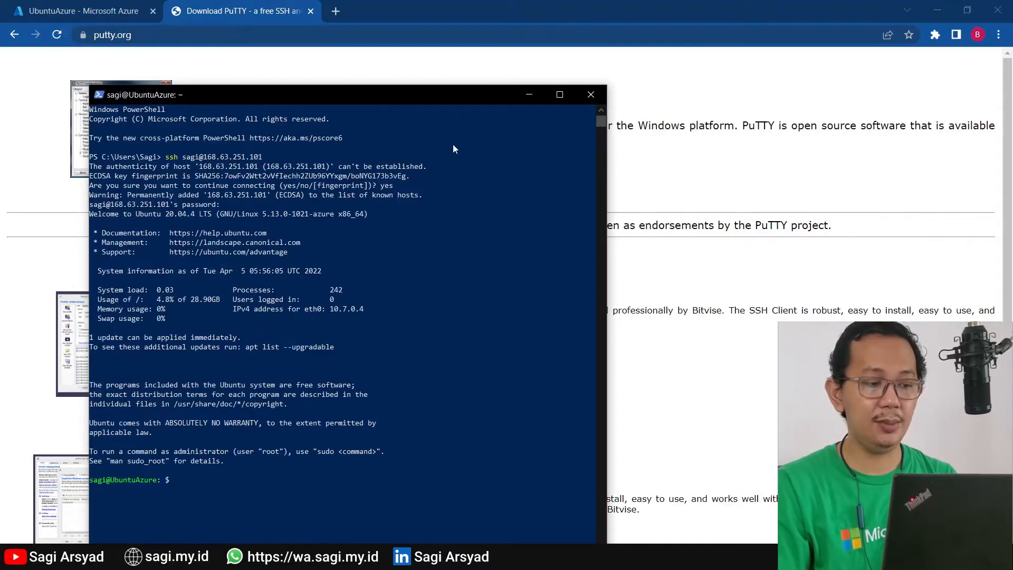
{"action": "left_click_drag", "start_coordinate": [436, 104], "coordinate": [817, 37]}
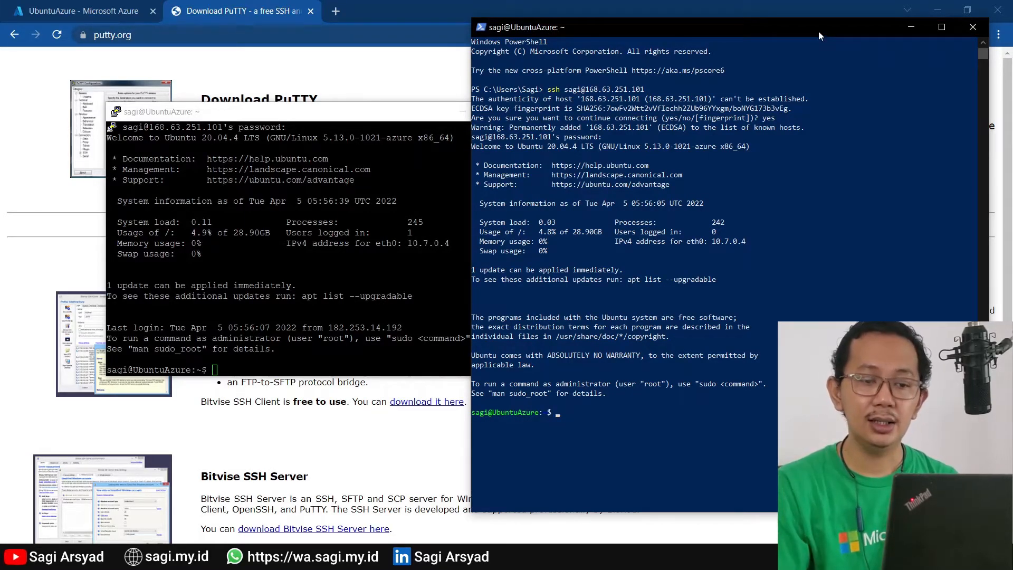
{"action": "double_click", "coordinate": [819, 32]}
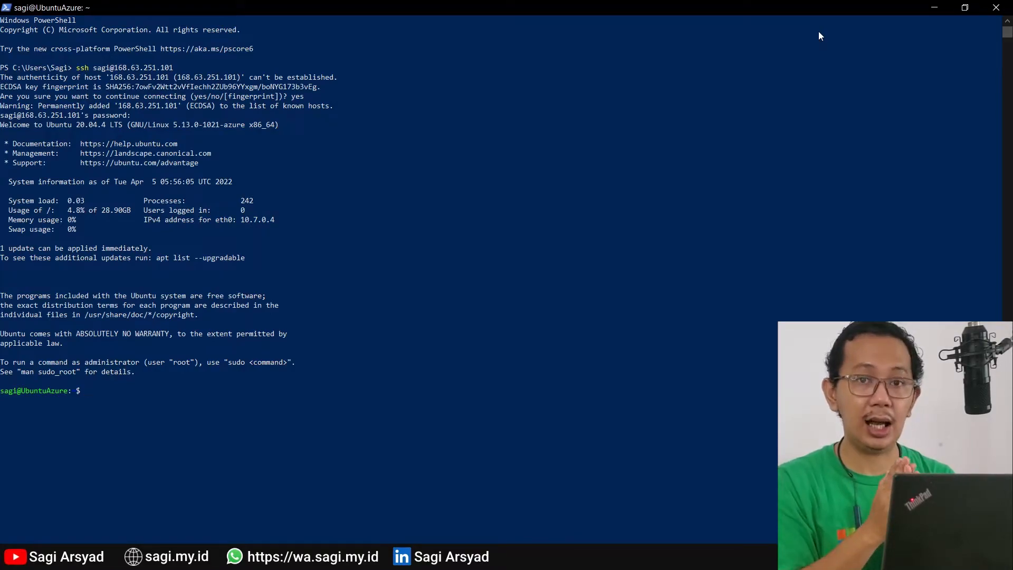
{"action": "type", "text": "sudo"}
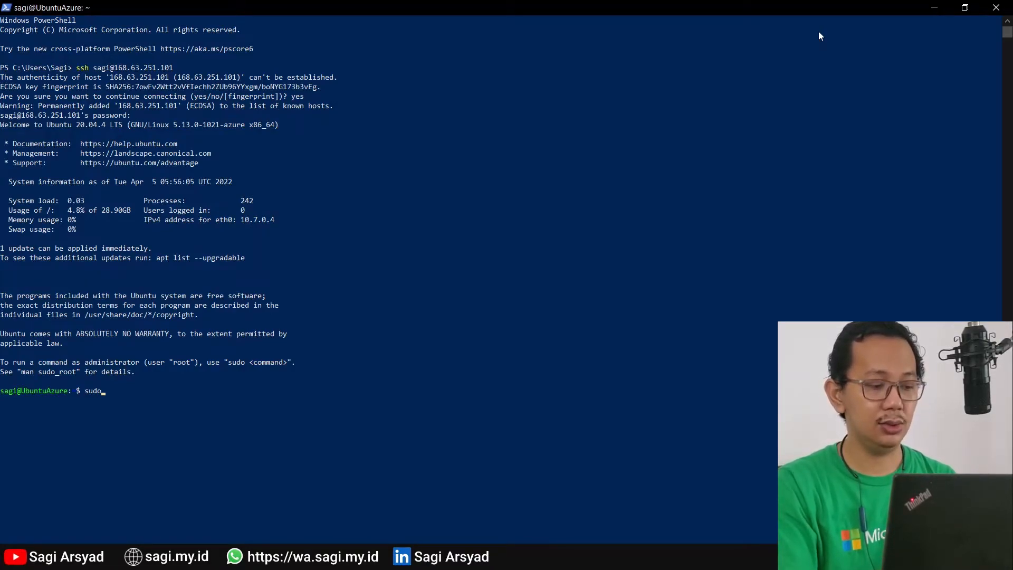
{"action": "type", "text": " -i"}
{"action": "key", "text": "Return"}
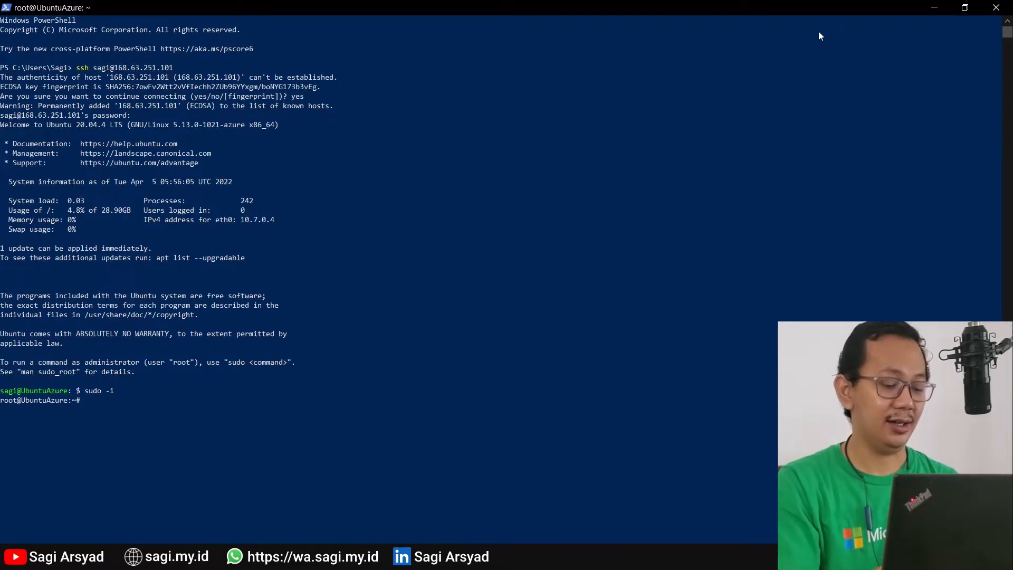
{"action": "type", "text": "clear"}
{"action": "key", "text": "Return"}
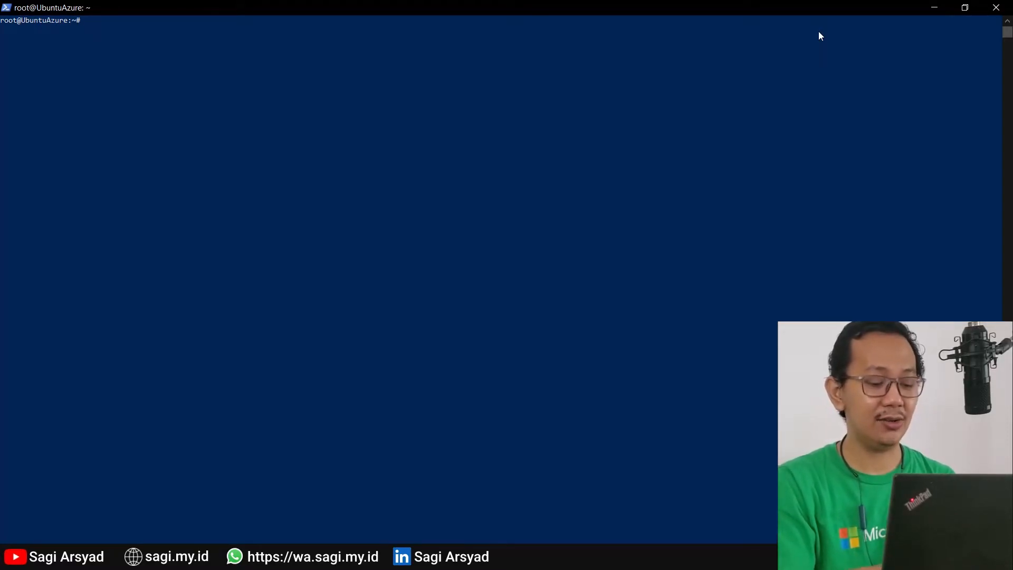
- Refresh the package lists with apt update and upgrade the installed packages with apt upgrade, agreeing to continue
{"action": "type", "text": "apt update"}
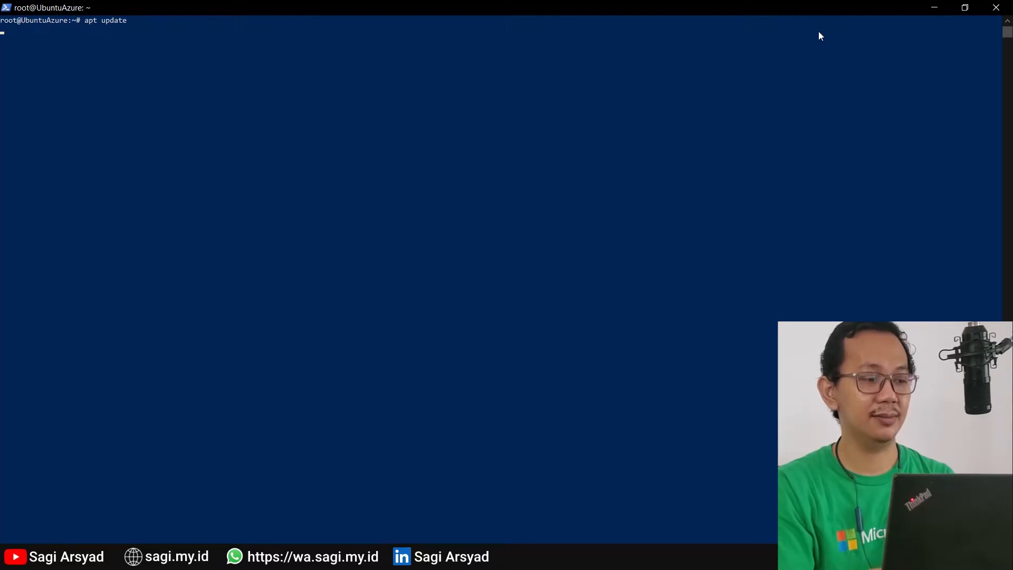
{"action": "key", "text": "Return"}
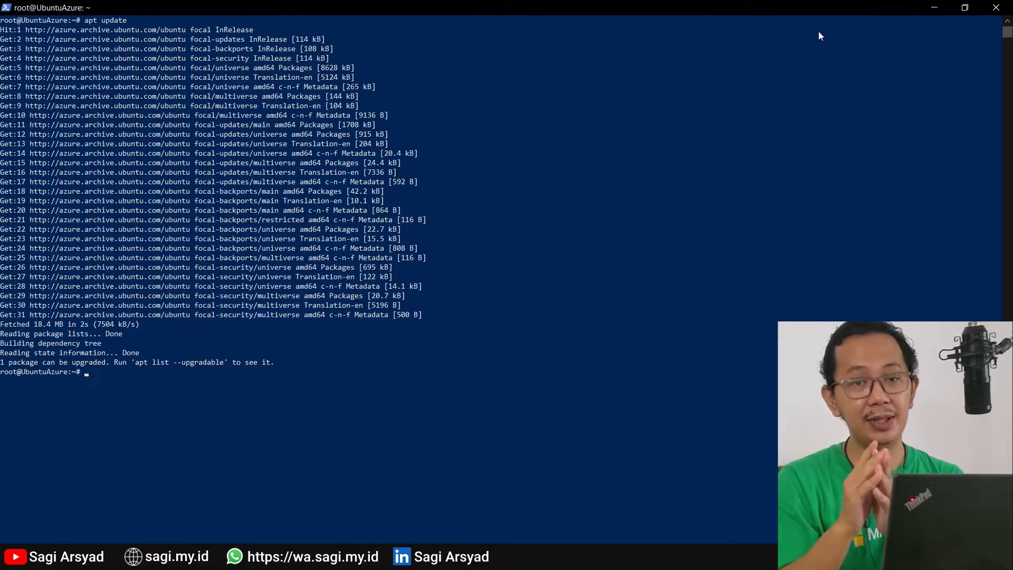
{"action": "type", "text": "apt upgrad"}
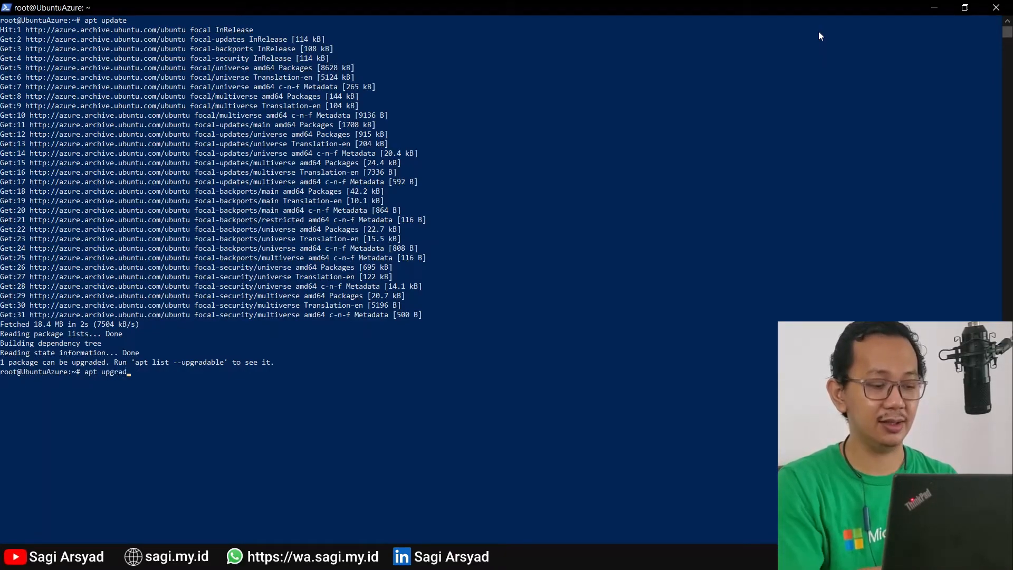
{"action": "type", "text": "e"}
{"action": "key", "text": "Return"}
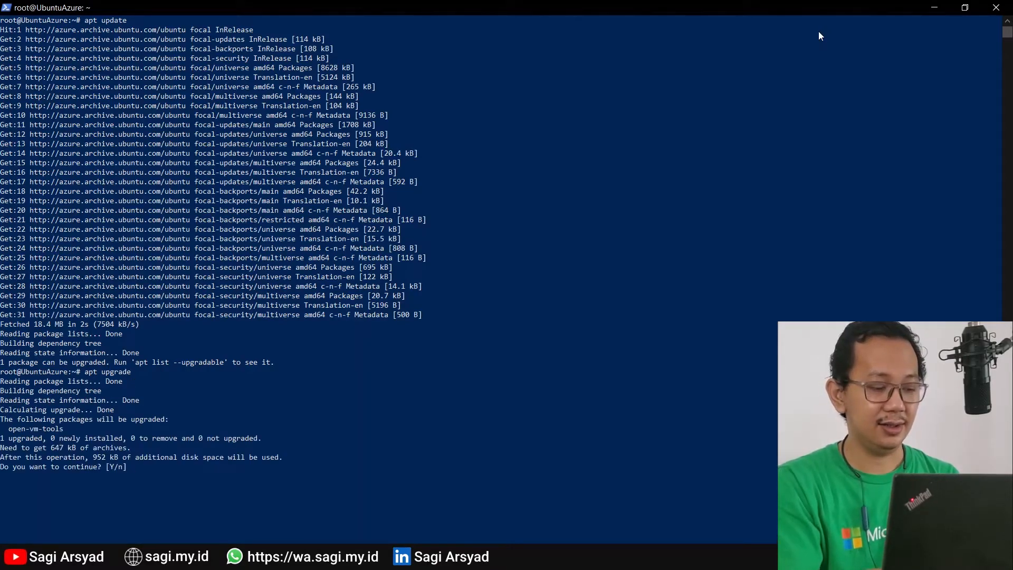
{"action": "type", "text": "yes"}
{"action": "key", "text": "Return"}
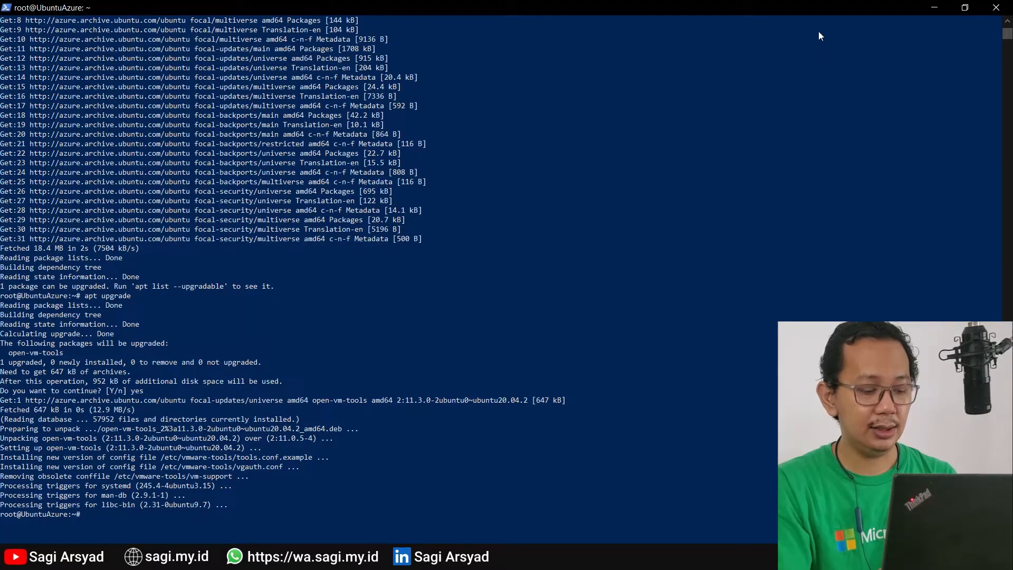
- Install the apache2 package with apt, agreeing to continue
{"action": "type", "text": "apt install"}
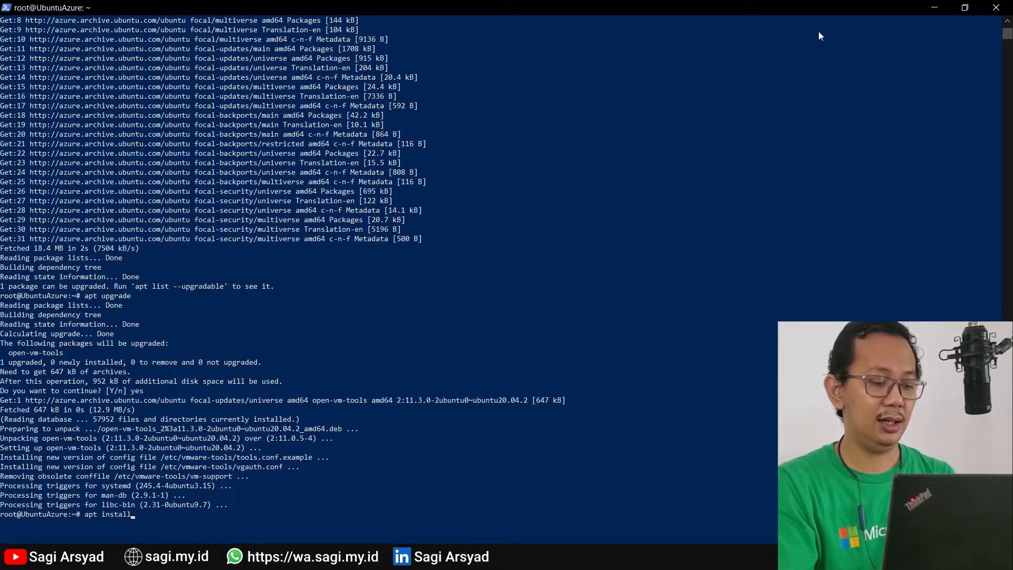
{"action": "type", "text": " apache2"}
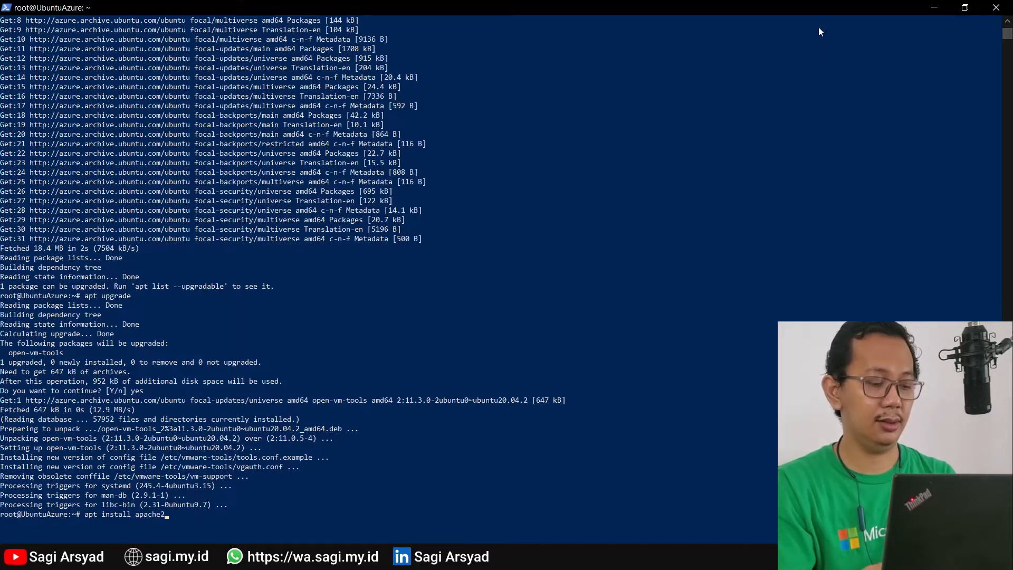
{"action": "key", "text": "Return"}
{"action": "type", "text": "Y"}
{"action": "key", "text": "Return"}
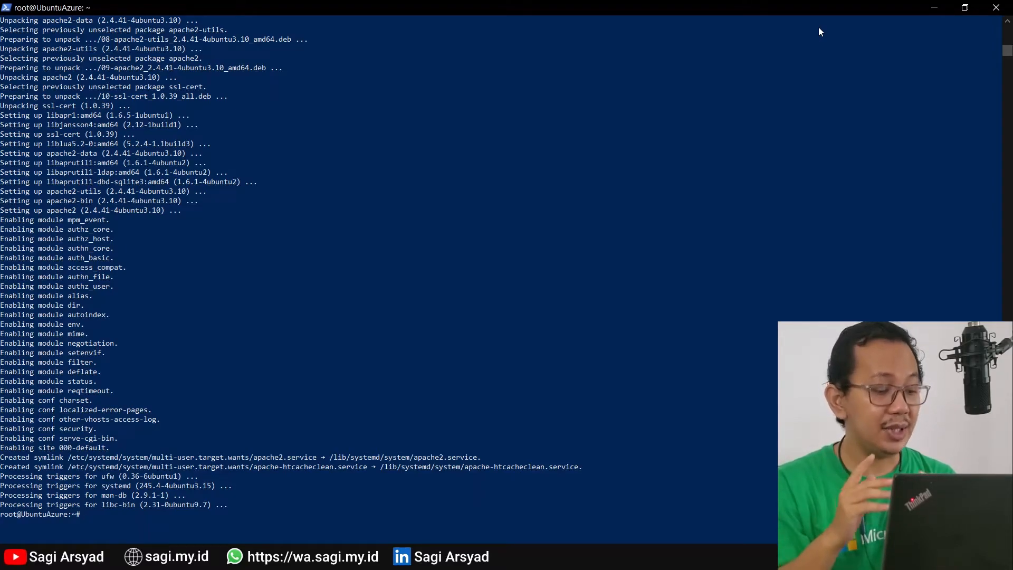
{"action": "left_click", "coordinate": [460, 557]}
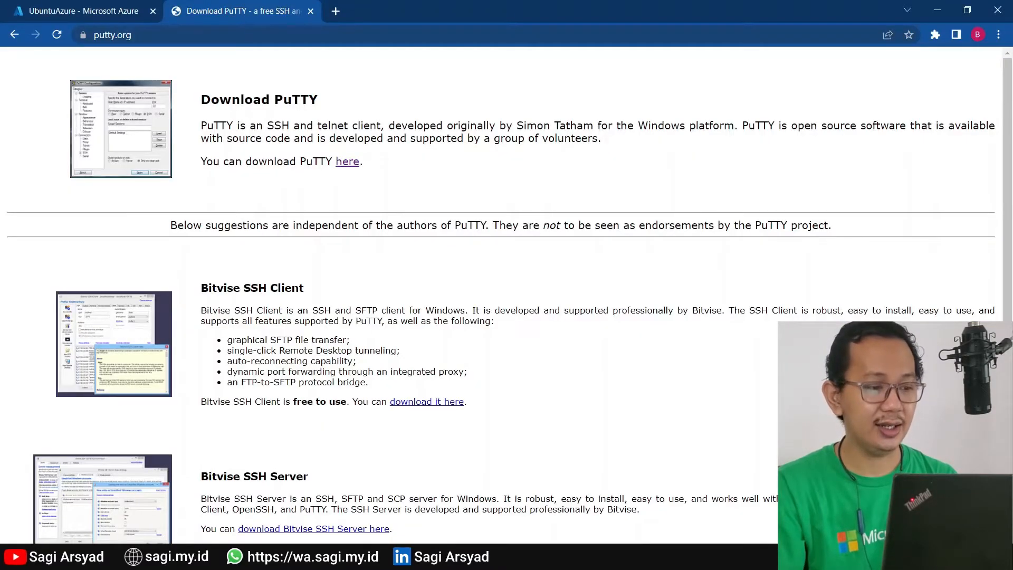
{"action": "left_click", "coordinate": [112, 5]}
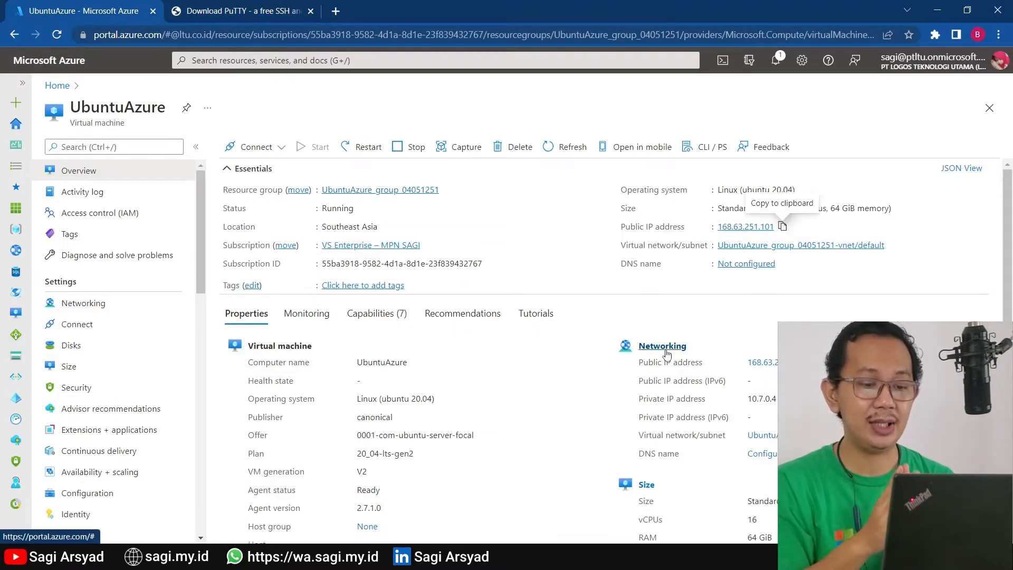
{"action": "left_click", "coordinate": [336, 13]}
{"action": "type", "text": "hhtp"}
{"action": "key", "text": "BackSpace"}
{"action": "key", "text": "BackSpace"}
{"action": "key", "text": "BackSpace"}
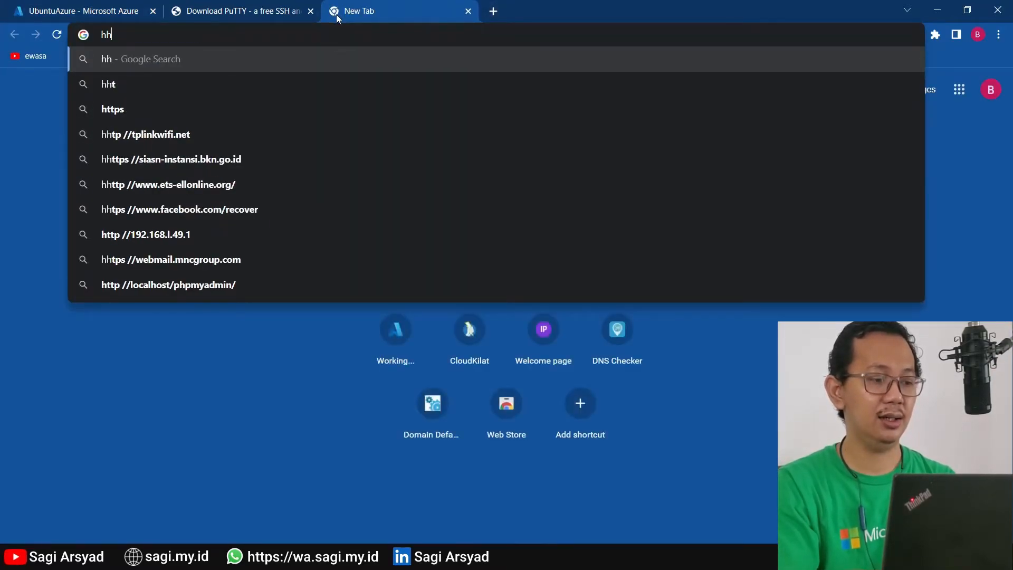
{"action": "type", "text": "ttp:"}
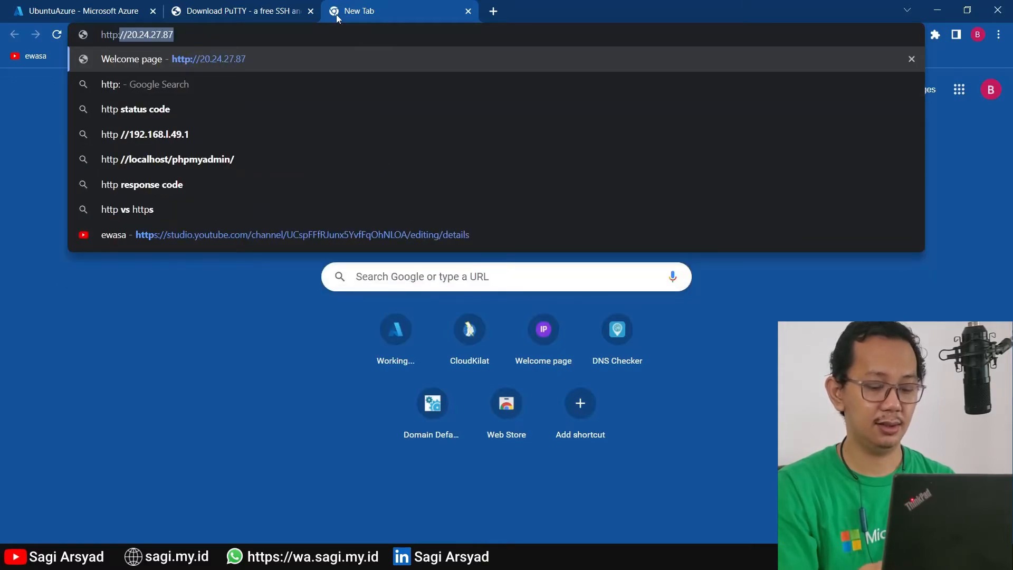
{"action": "type", "text": "//"}
{"action": "type", "text": "168.63.251.101"}
{"action": "key", "text": "Return"}
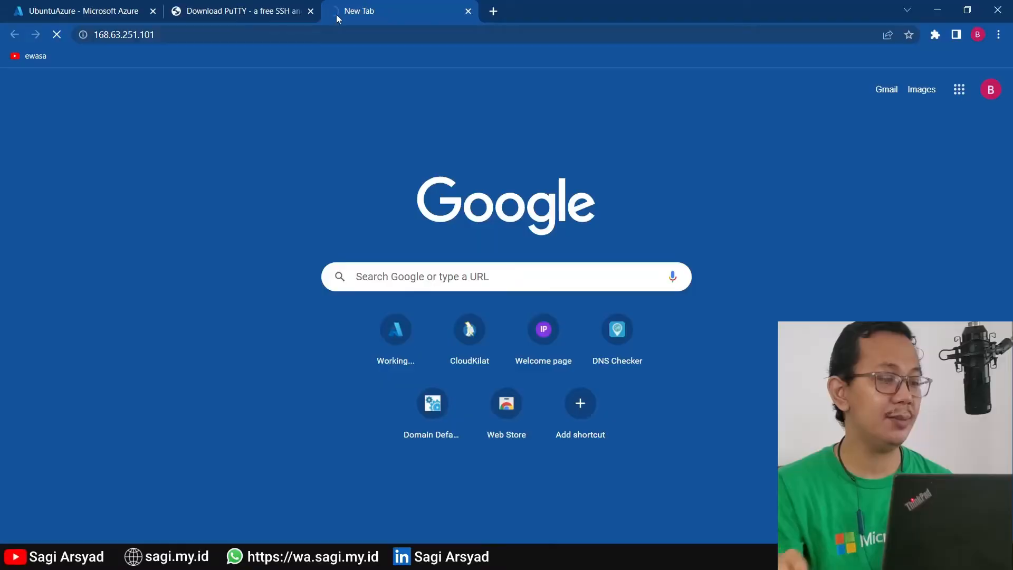
- Return to the UbuntuAzure virtual machine in the Azure portal and open a new inbound port rule from its networking settings
{"action": "left_click", "coordinate": [62, 5]}
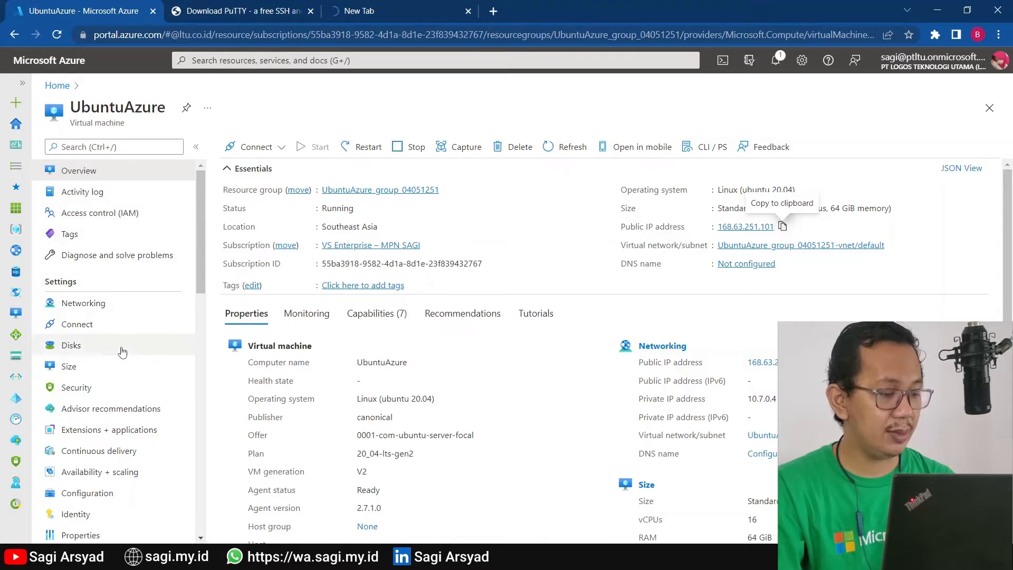
{"action": "left_click", "coordinate": [105, 302]}
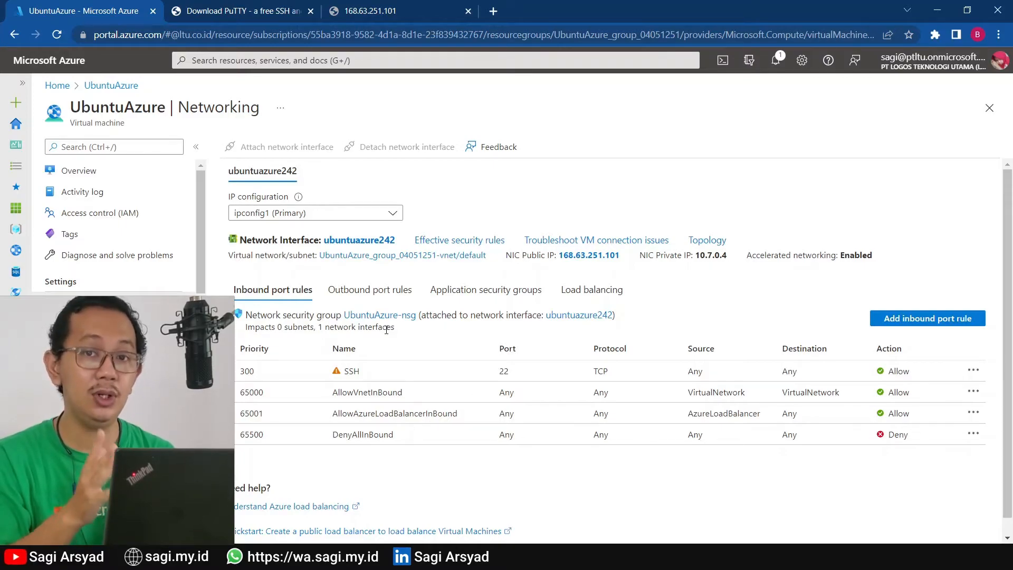
{"action": "left_click", "coordinate": [903, 323]}
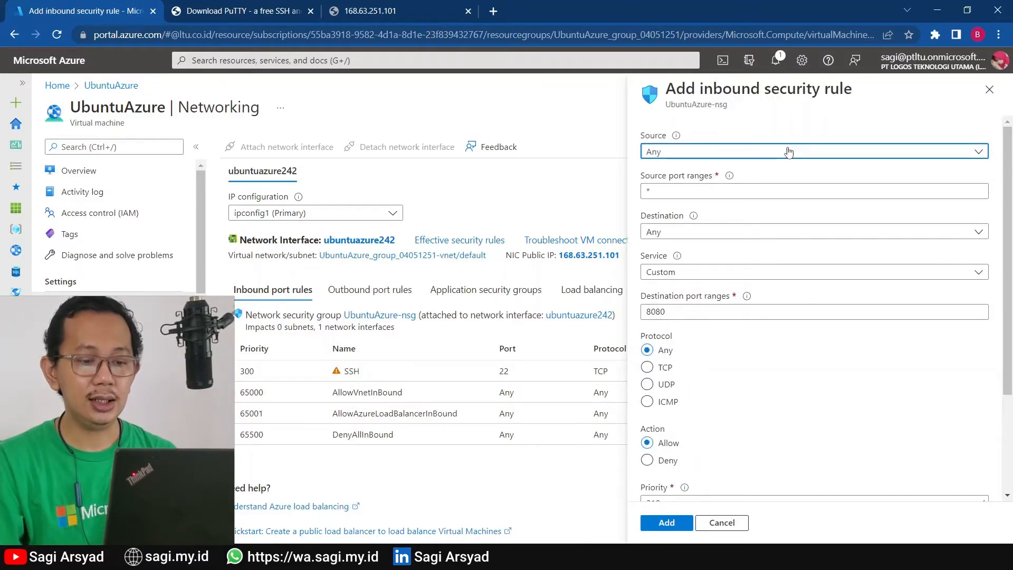
- Set the inbound rule's destination port range to 443 and name the rule Port_443
{"action": "double_click", "coordinate": [688, 318]}
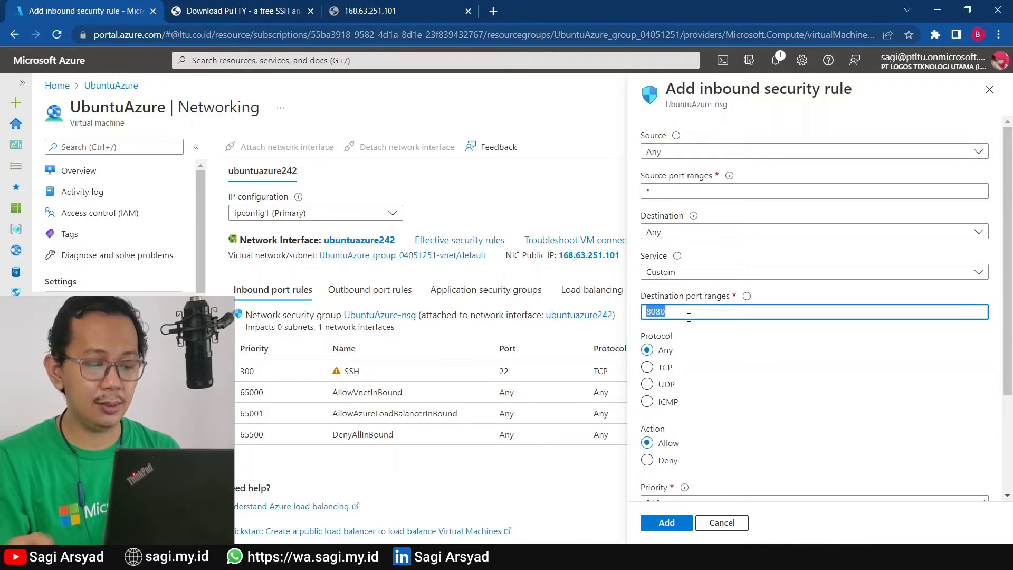
{"action": "type", "text": "443"}
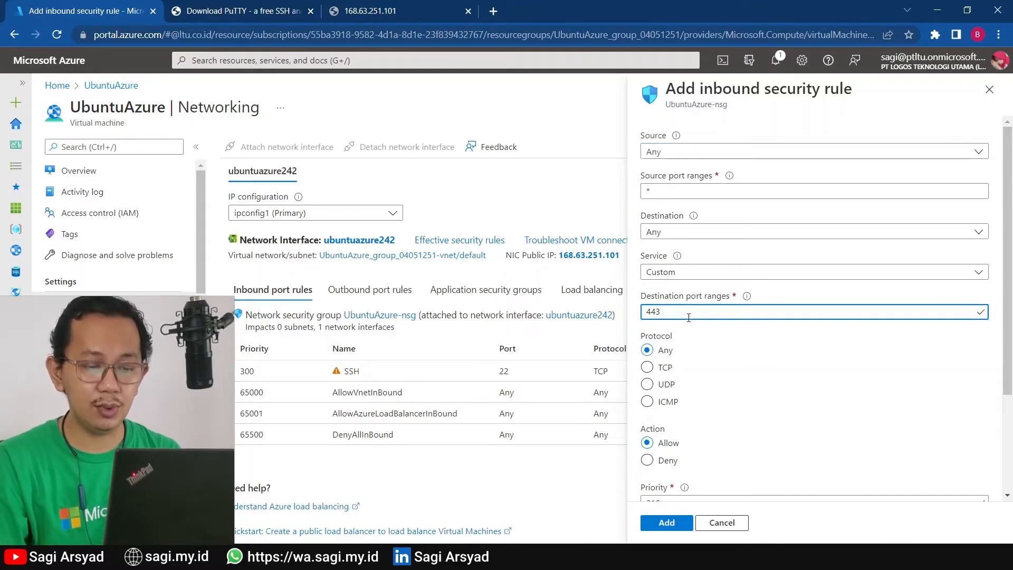
{"action": "scroll", "coordinate": [683, 382], "scroll_direction": "down", "scroll_amount": 2}
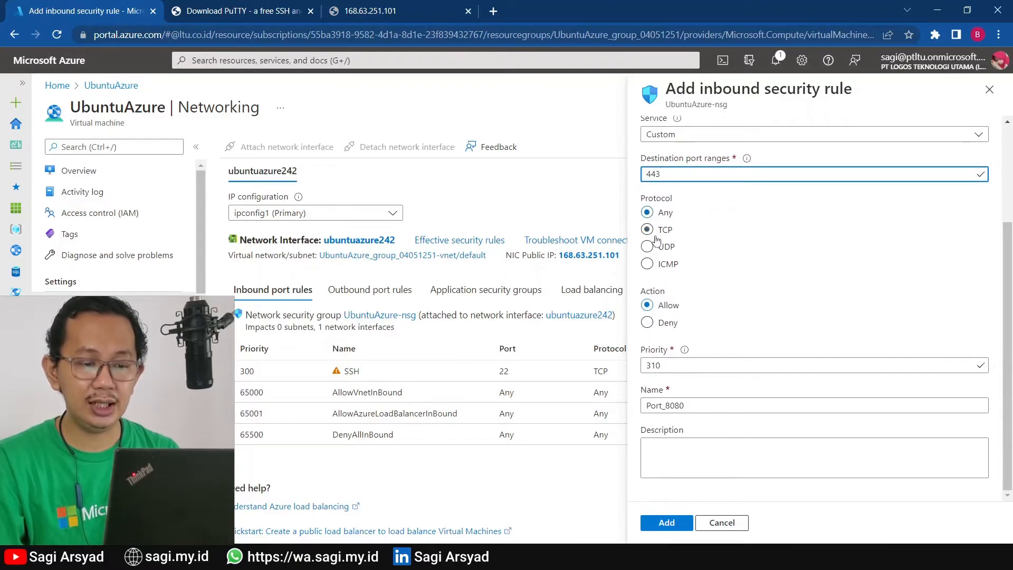
{"action": "left_click_drag", "start_coordinate": [667, 405], "coordinate": [724, 406]}
{"action": "type", "text": "443"}
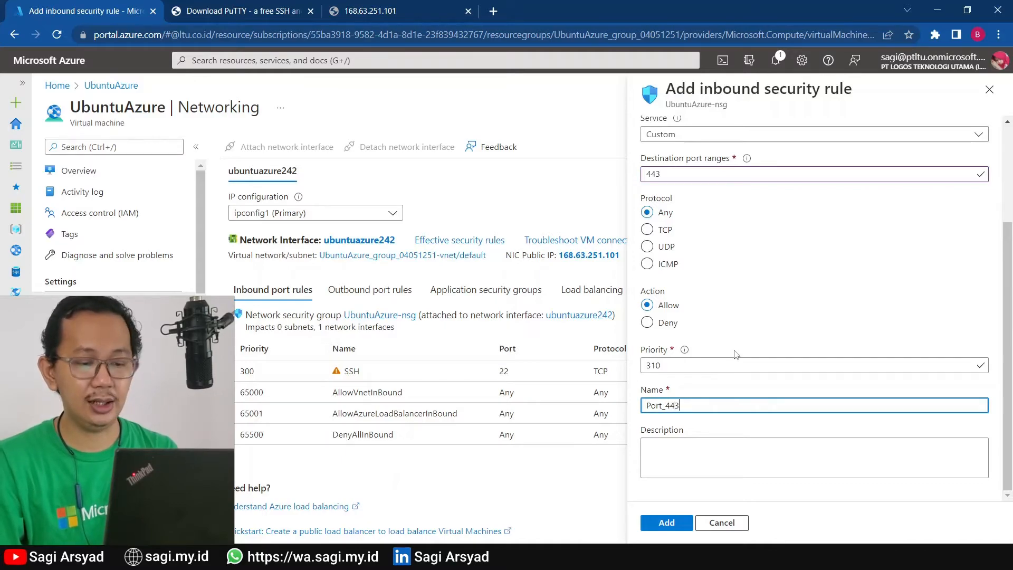
- Review the source options, keep Any, and set the inbound rule's service to HTTP
{"action": "scroll", "coordinate": [737, 356], "scroll_direction": "up", "scroll_amount": 3}
{"action": "left_click", "coordinate": [684, 152]}
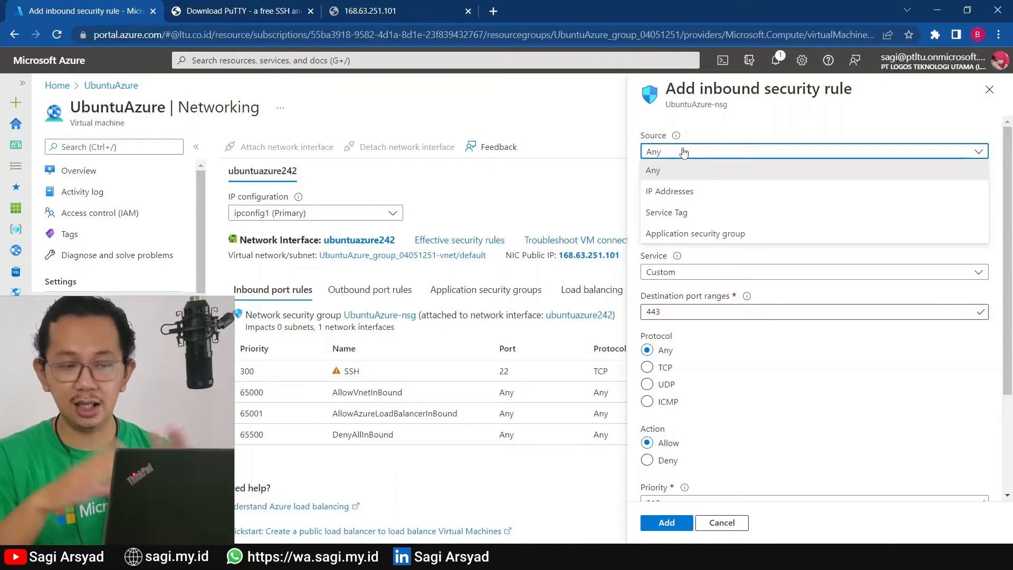
{"action": "left_click", "coordinate": [700, 141]}
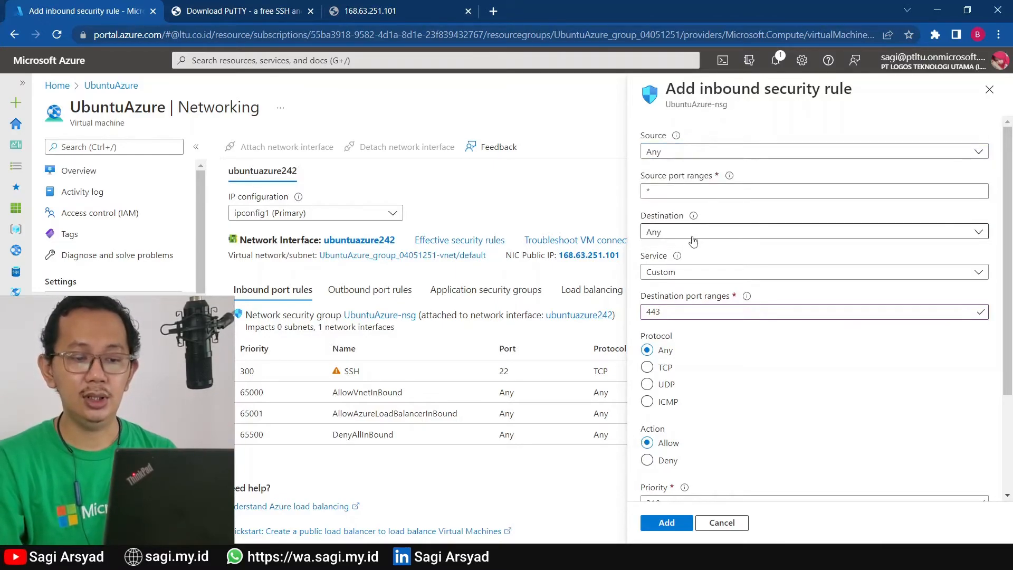
{"action": "left_click", "coordinate": [694, 273]}
{"action": "left_click", "coordinate": [695, 291]}
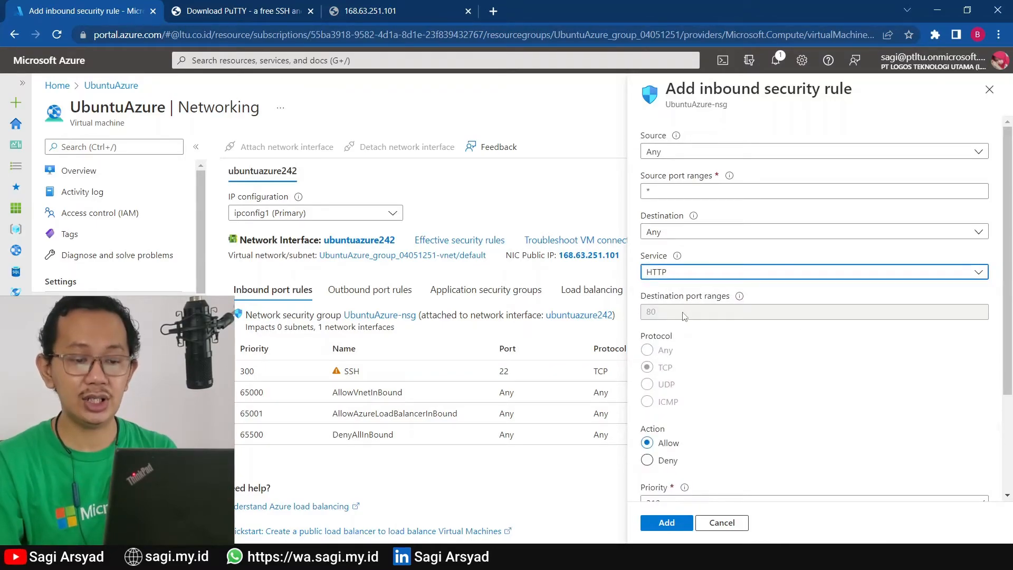
{"action": "left_click", "coordinate": [691, 272]}
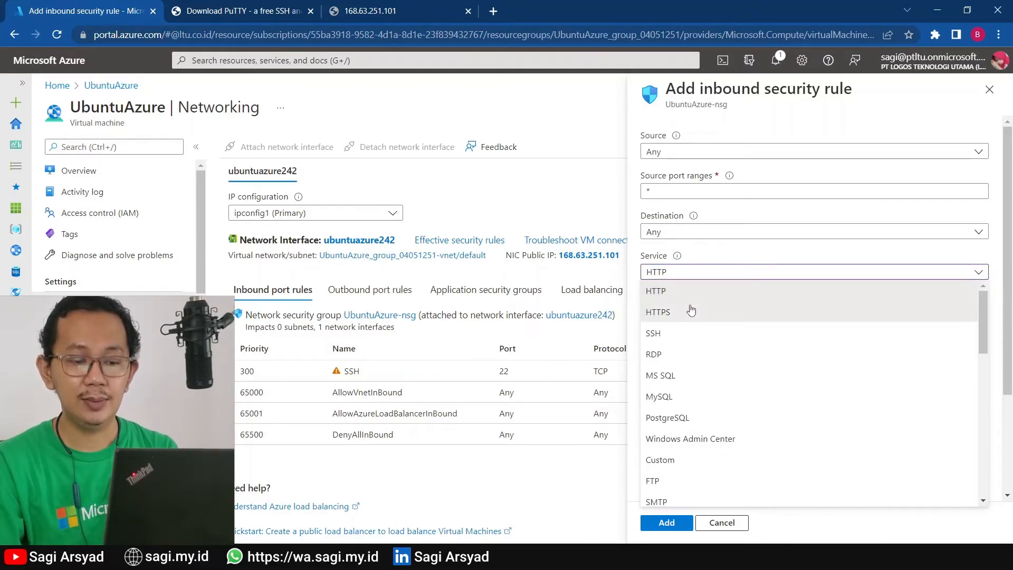
{"action": "left_click", "coordinate": [686, 310]}
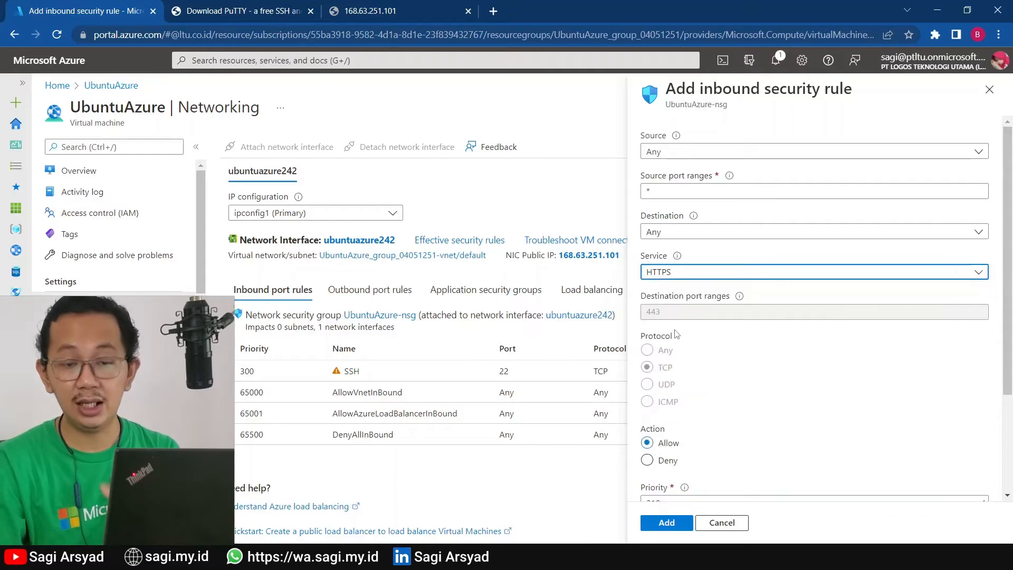
{"action": "left_click", "coordinate": [675, 275]}
{"action": "left_click", "coordinate": [674, 290]}
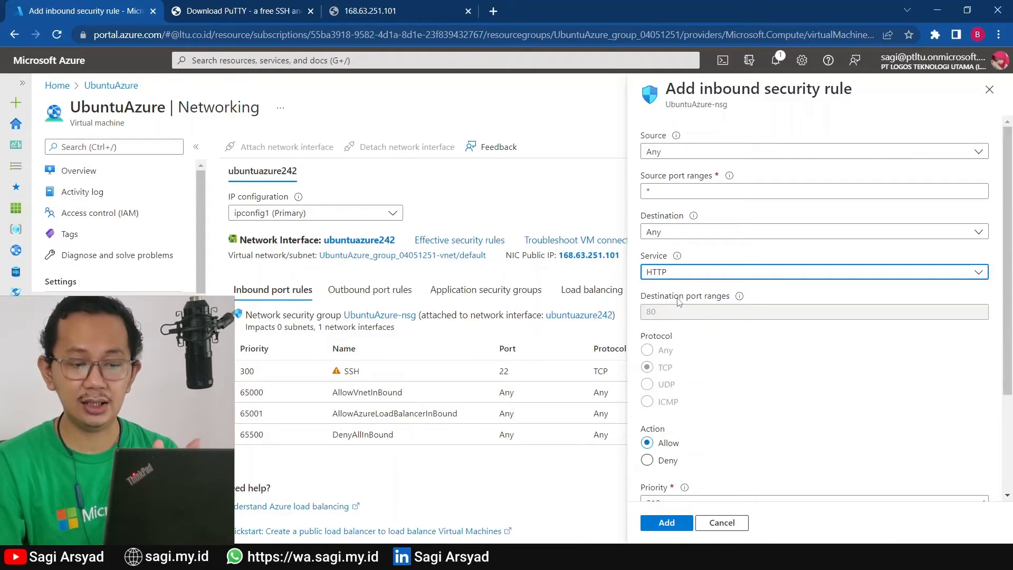
- Rename the HTTP rule as Port_HTTP and add it to the network security group
{"action": "scroll", "coordinate": [718, 387], "scroll_direction": "down", "scroll_amount": 3}
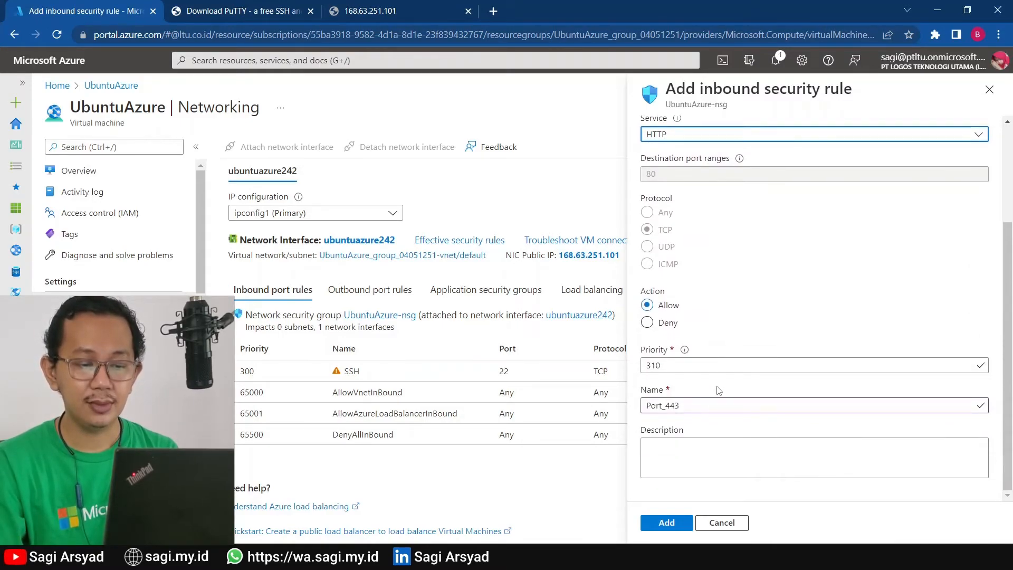
{"action": "left_click", "coordinate": [669, 405]}
{"action": "left_click_drag", "start_coordinate": [666, 406], "coordinate": [718, 405]}
{"action": "type", "text": "HHTP"}
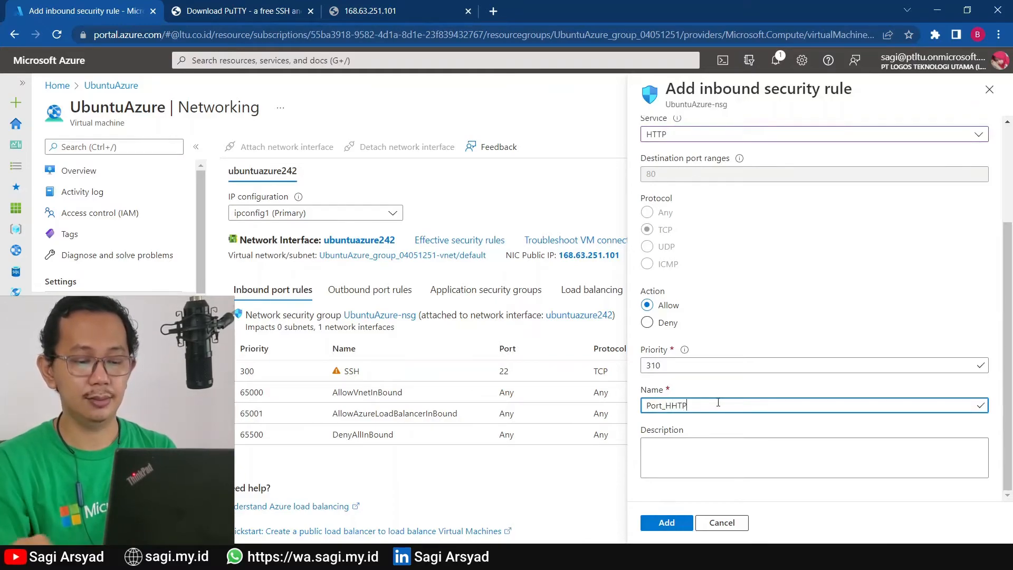
{"action": "key", "text": "BackSpace"}
{"action": "key", "text": "BackSpace"}
{"action": "type", "text": "T"}
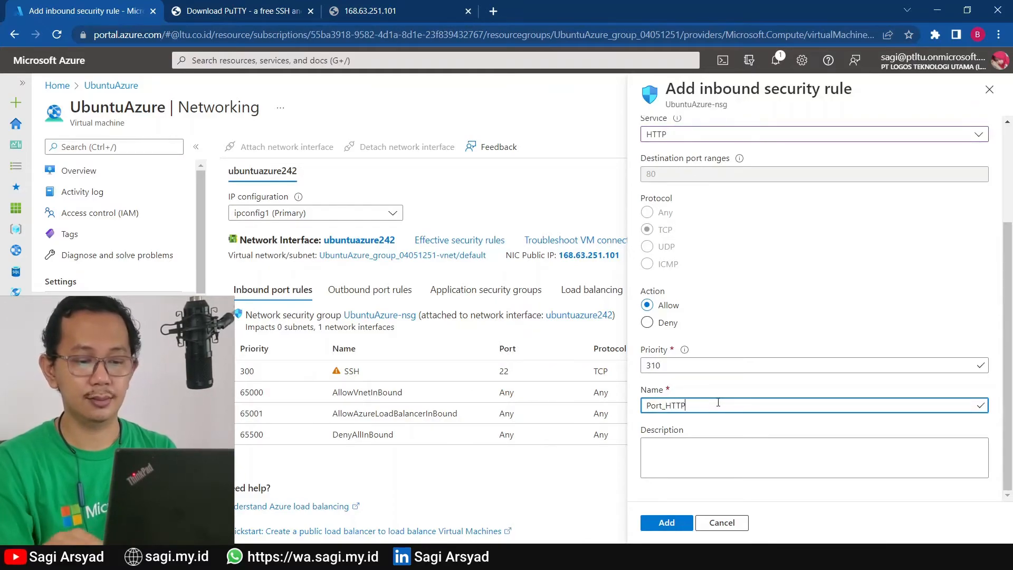
{"action": "left_click", "coordinate": [666, 522]}
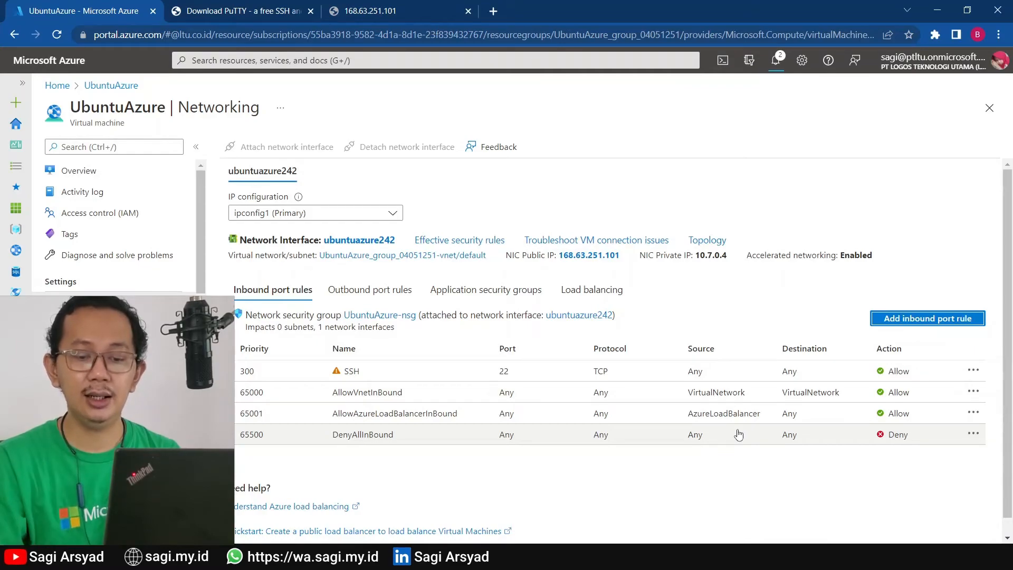
- Open another inbound port rule, keep source and destination as Any, and set its service to HTTPS
{"action": "left_click", "coordinate": [914, 323]}
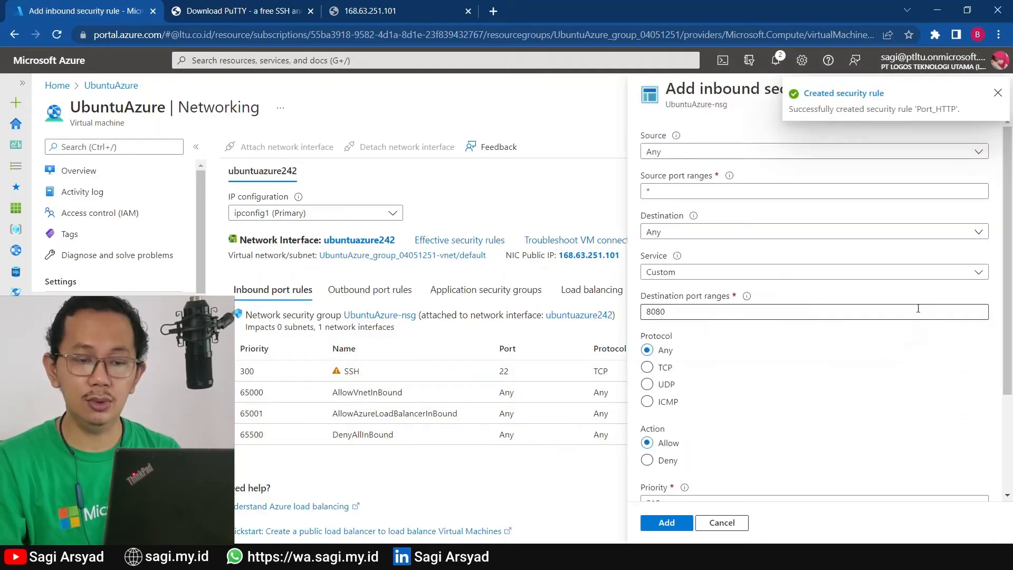
{"action": "left_click", "coordinate": [717, 155]}
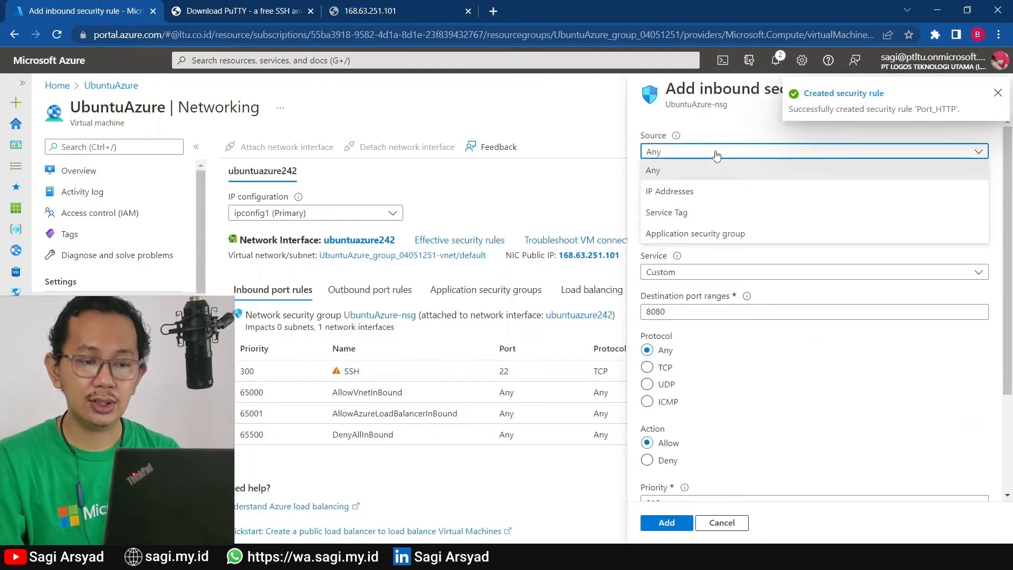
{"action": "left_click", "coordinate": [744, 115]}
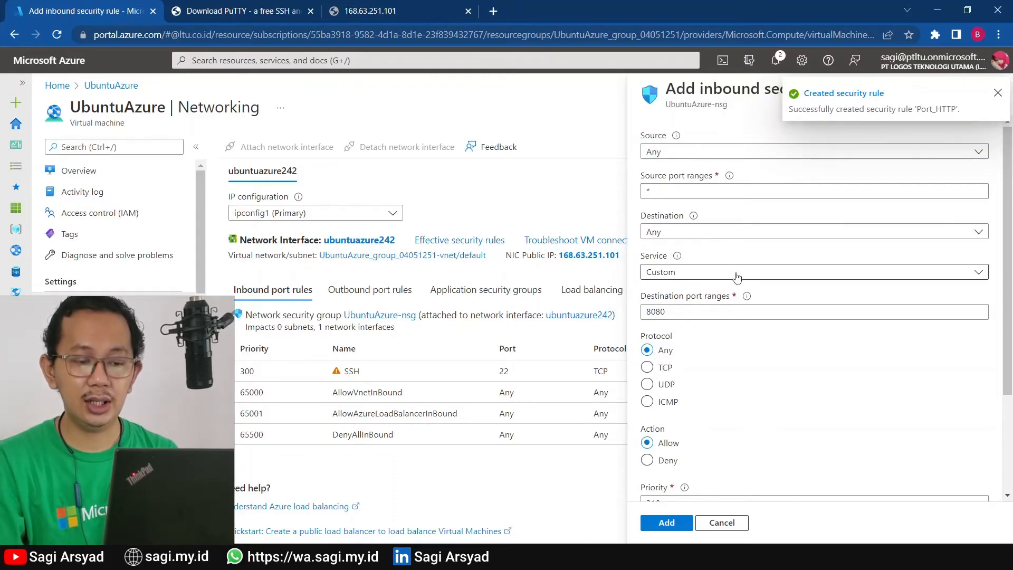
{"action": "left_click", "coordinate": [737, 236]}
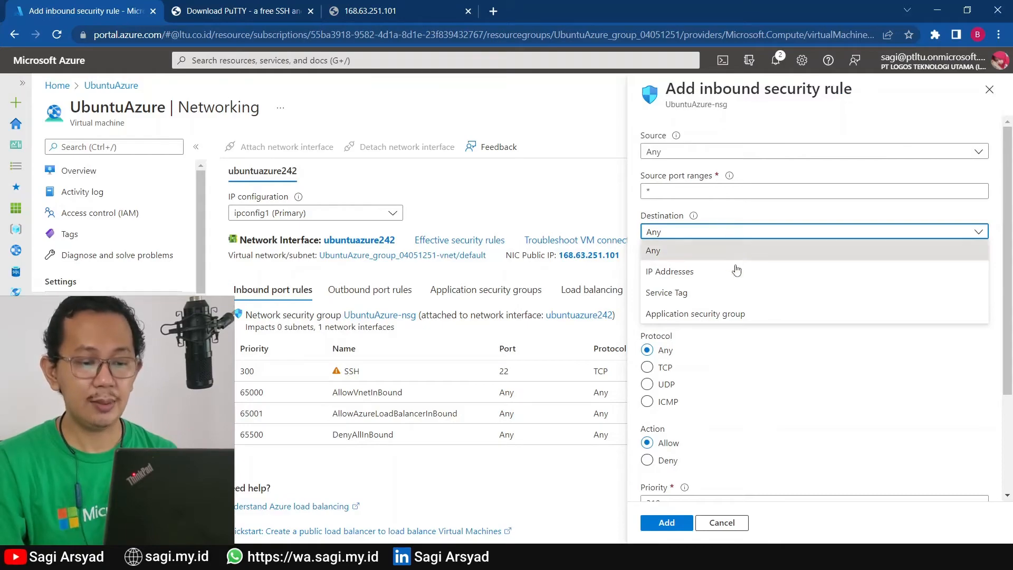
{"action": "left_click", "coordinate": [747, 345]}
{"action": "left_click", "coordinate": [716, 274]}
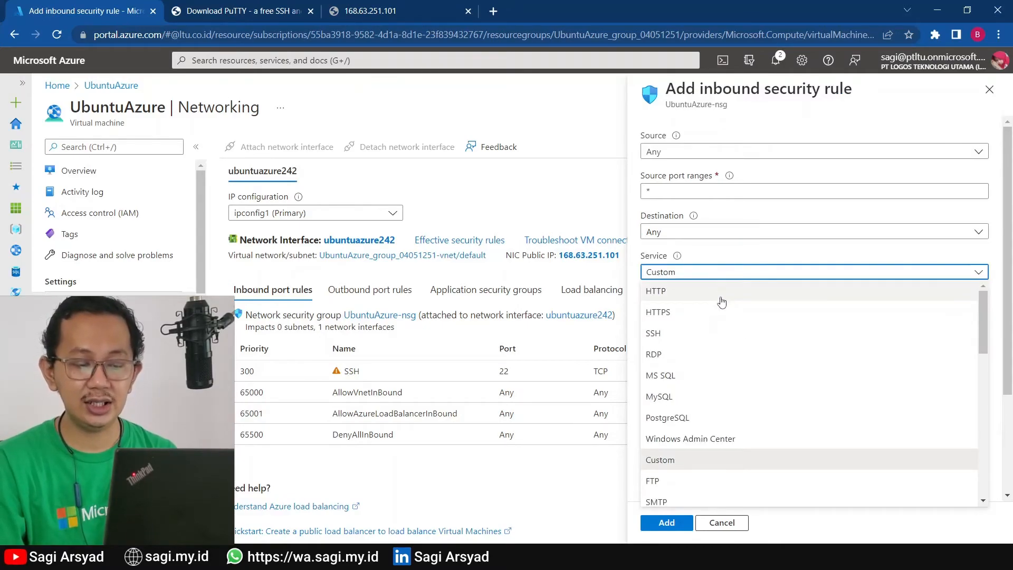
{"action": "left_click", "coordinate": [662, 313]}
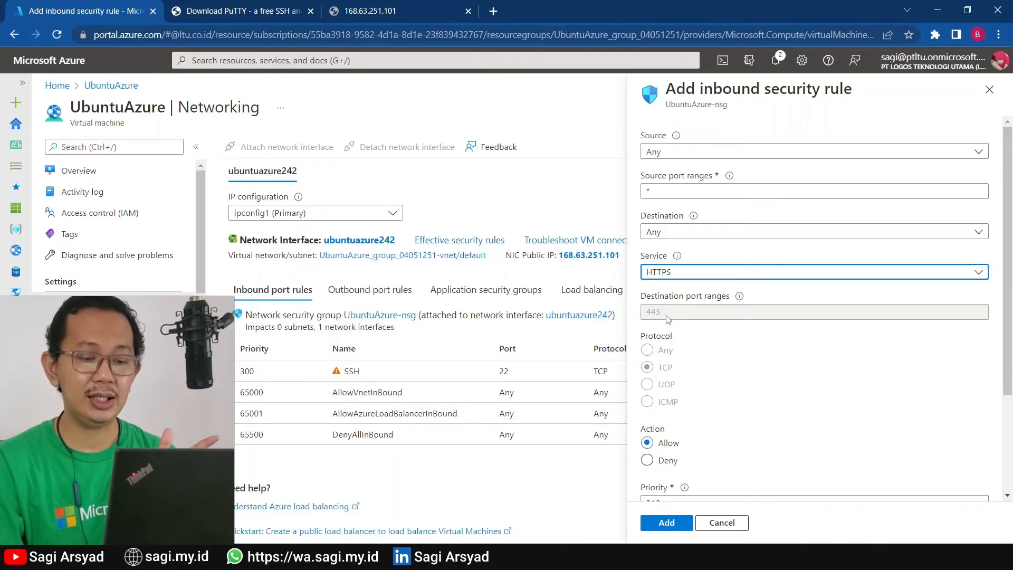
- Name the HTTPS rule Port_443, set its priority to 320, and add it to the network security group
{"action": "scroll", "coordinate": [681, 330], "scroll_direction": "down", "scroll_amount": 3}
{"action": "left_click_drag", "start_coordinate": [666, 405], "coordinate": [683, 406]}
{"action": "type", "text": "443"}
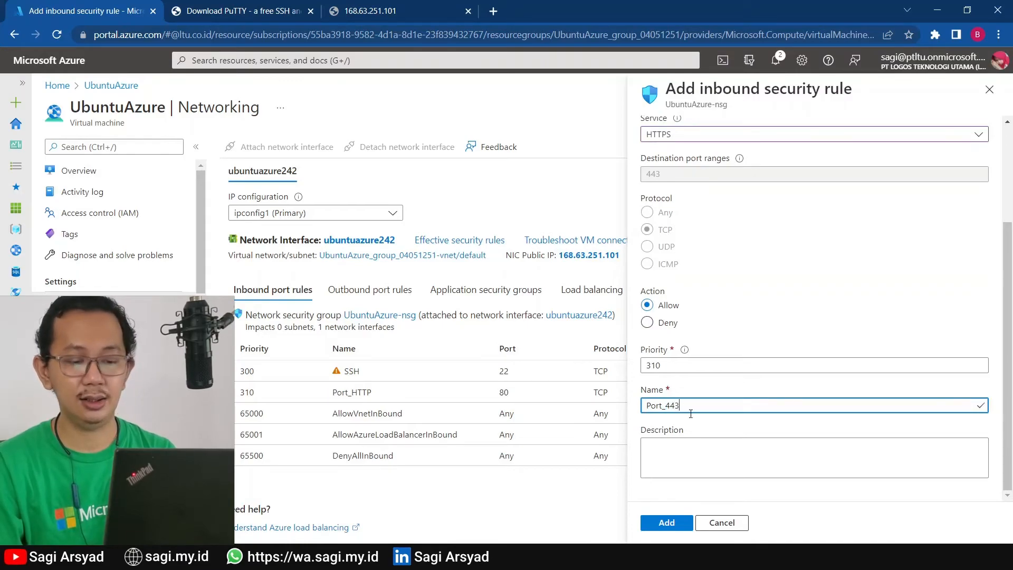
{"action": "left_click", "coordinate": [666, 523]}
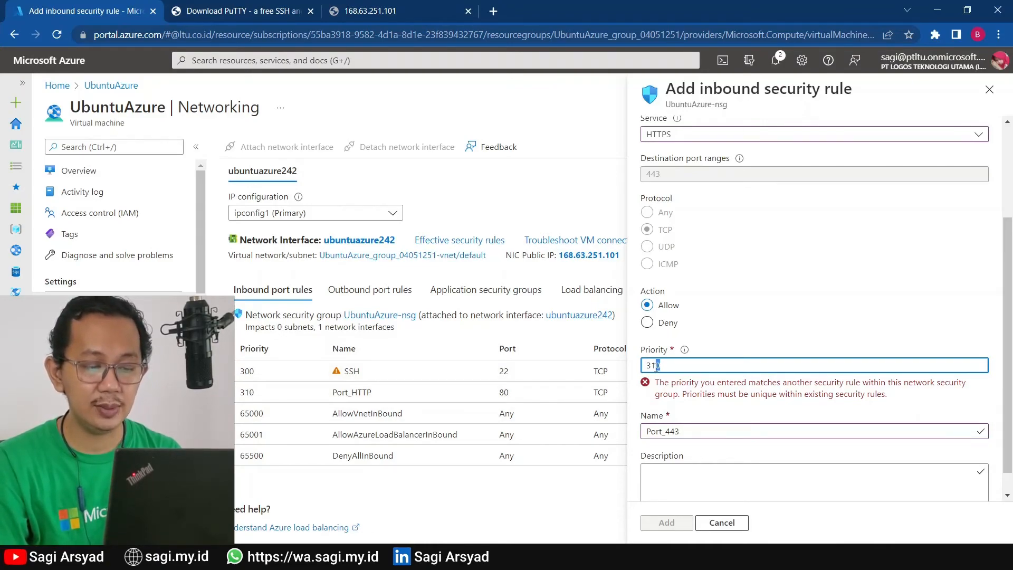
{"action": "type", "text": "20"}
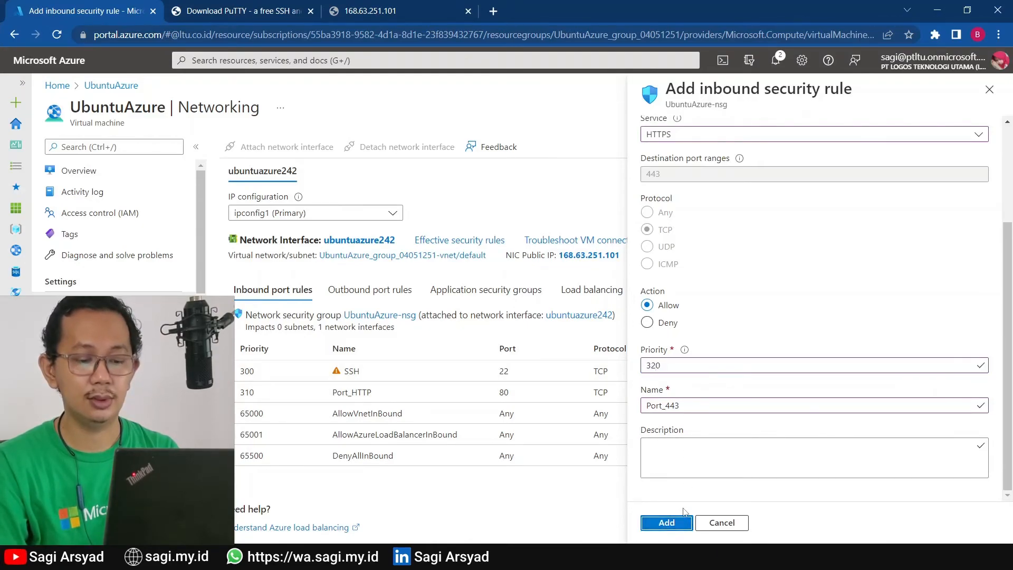
{"action": "left_click", "coordinate": [669, 523]}
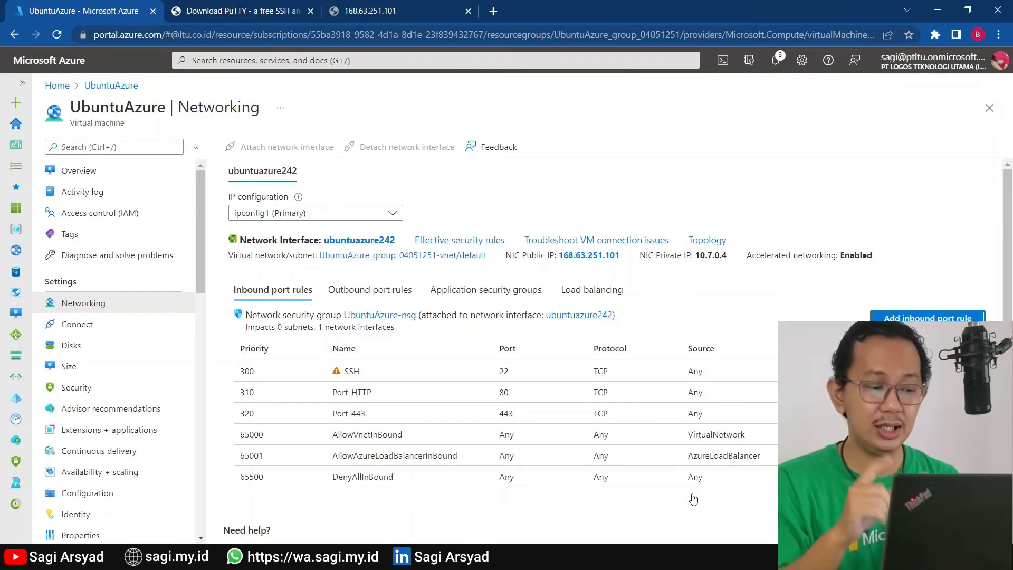
- Reload the web server page at 168.63.251.101 in its browser tab to test access
{"action": "left_click", "coordinate": [385, 10]}
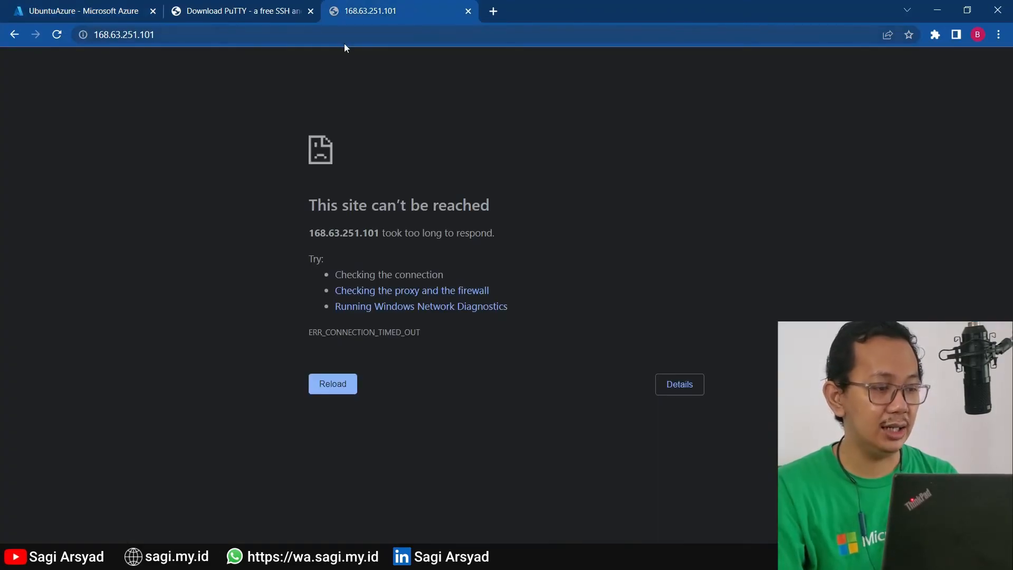
{"action": "left_click", "coordinate": [57, 33]}
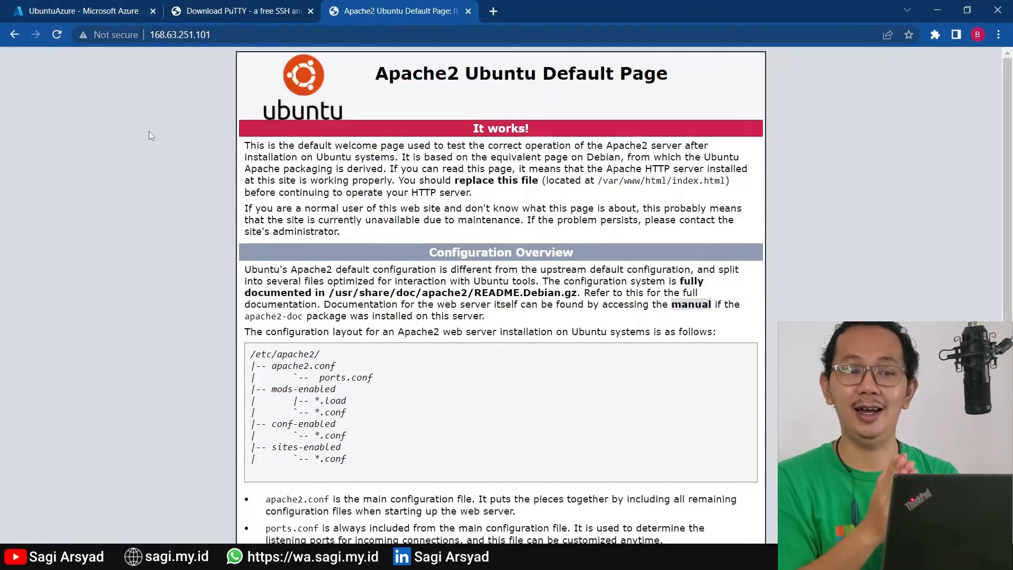